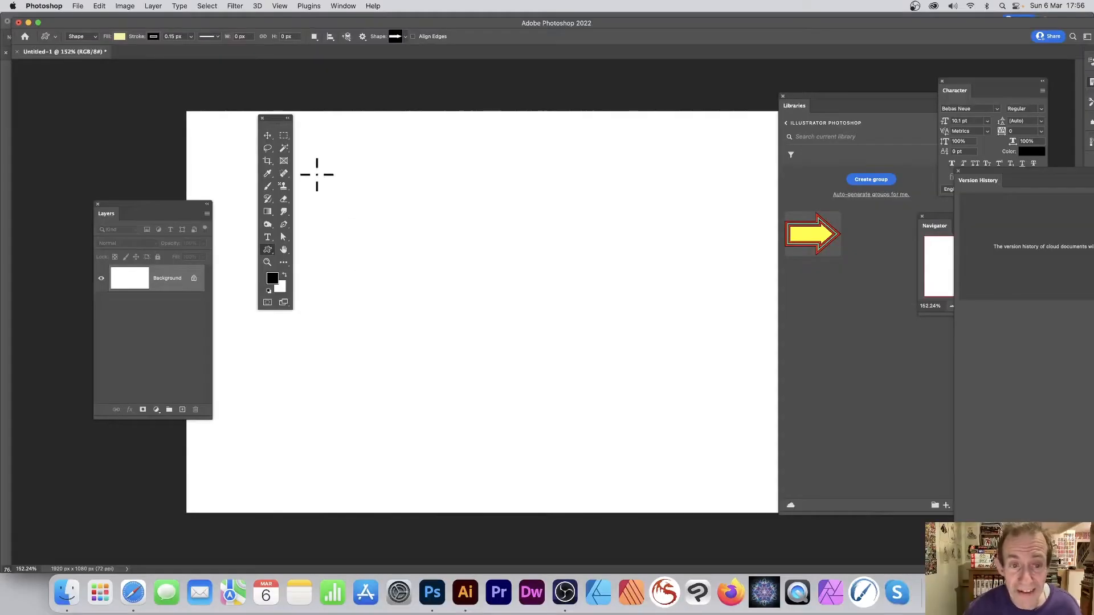
# Draw a right-pointing arrow custom shape about 1141 by 719 px across the canvas and copy it with the Direct Selection tool active.
pyautogui.moveTo(317, 174); pyautogui.dragTo(739, 441)
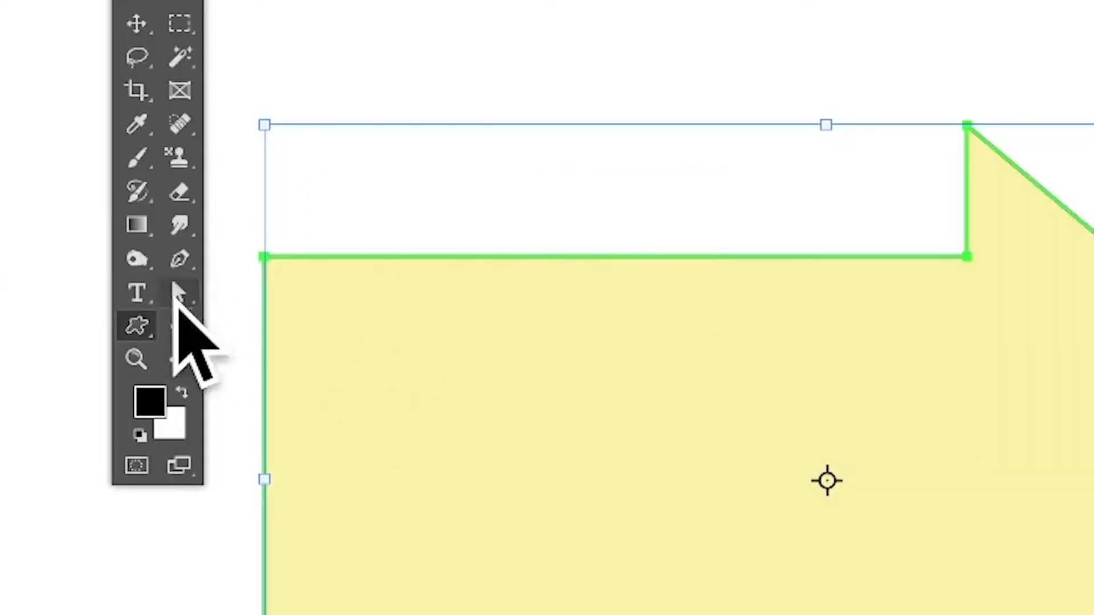
pyautogui.click(178, 293)
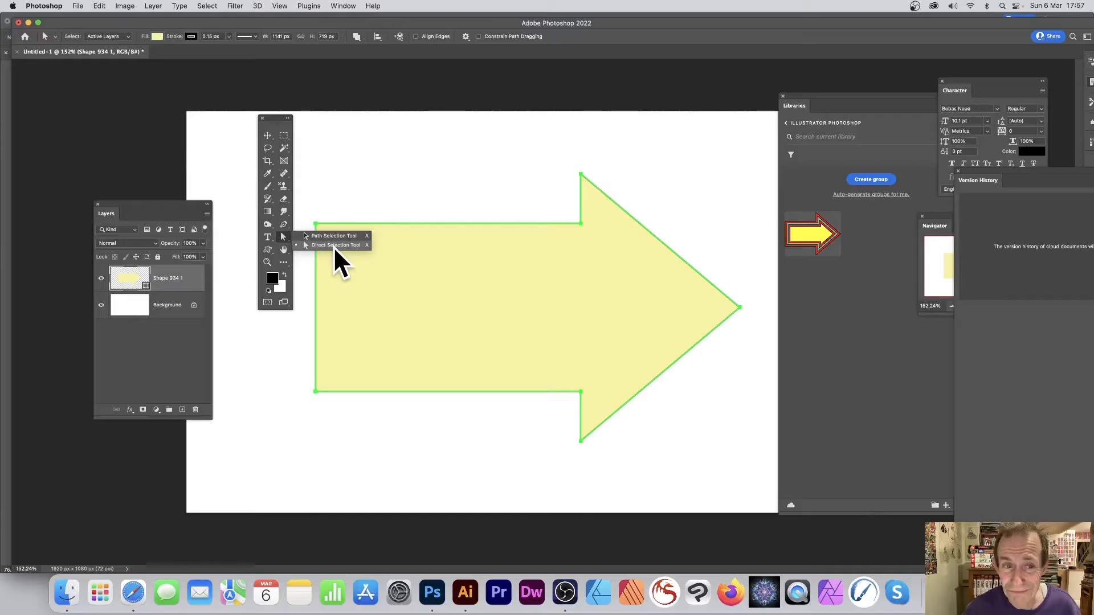
pyautogui.click(335, 245)
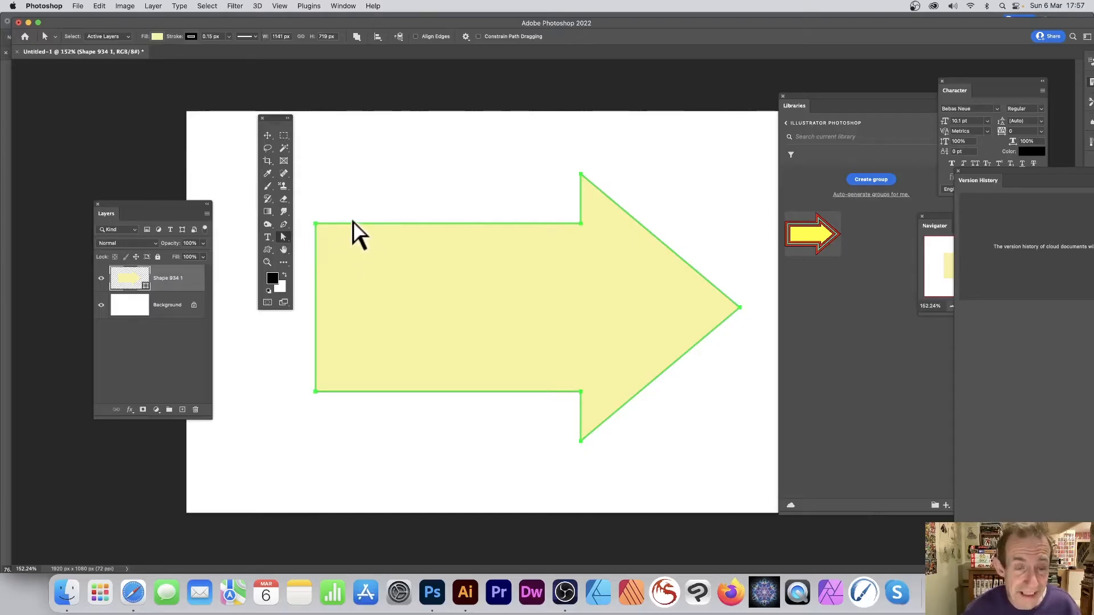
pyautogui.click(288, 236)
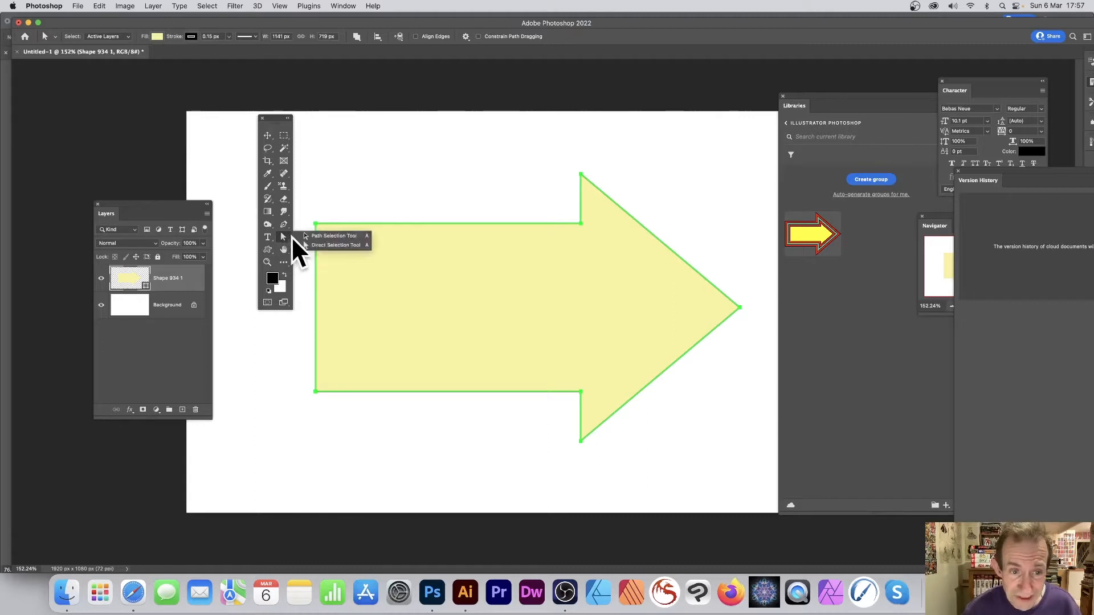
pyautogui.click(323, 245)
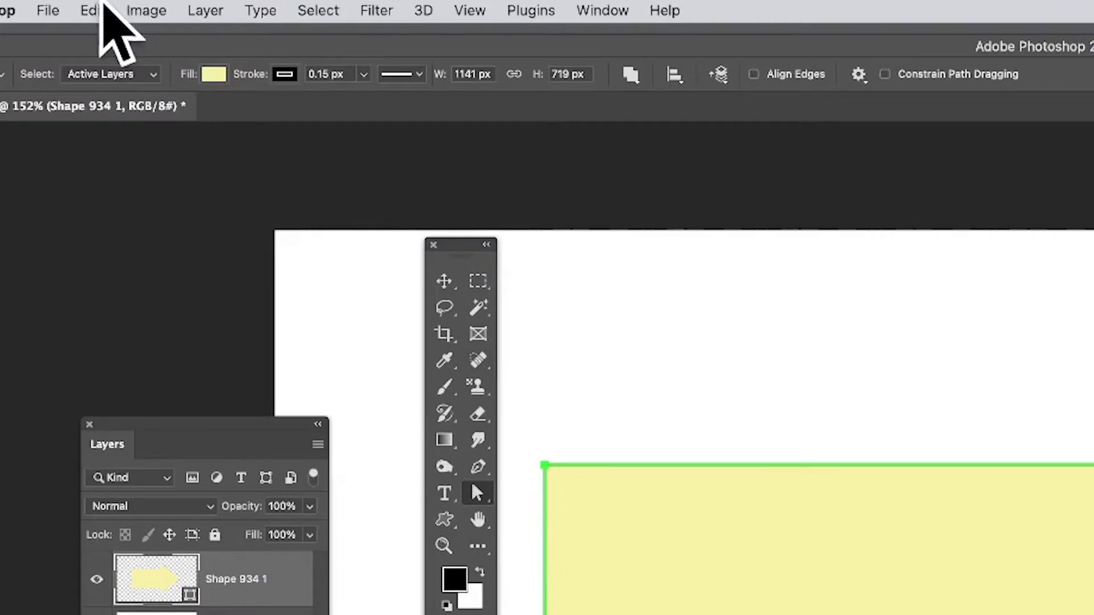
pyautogui.click(99, 6)
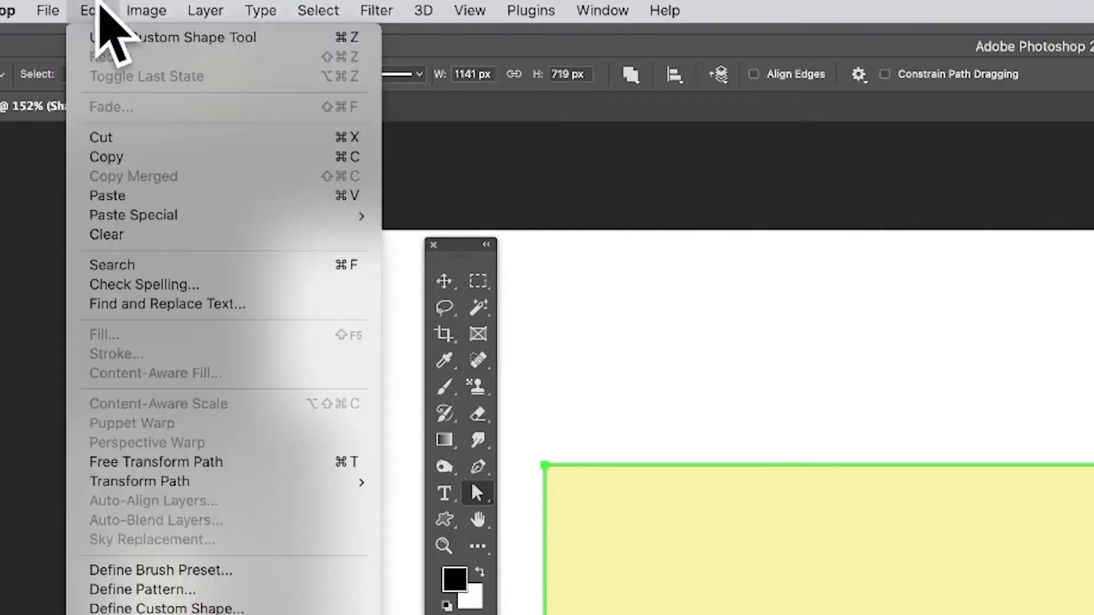
pyautogui.click(116, 158)
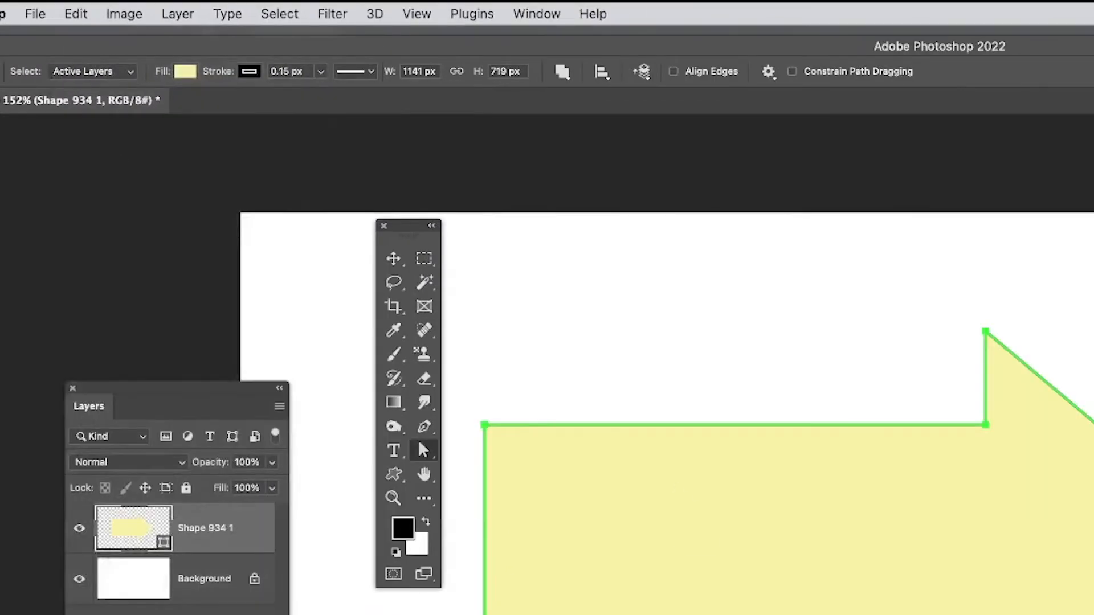
# Switch to Illustrator and paste the copied arrow path into the blank document, accepting the paste options.
pyautogui.press('super+Tab')
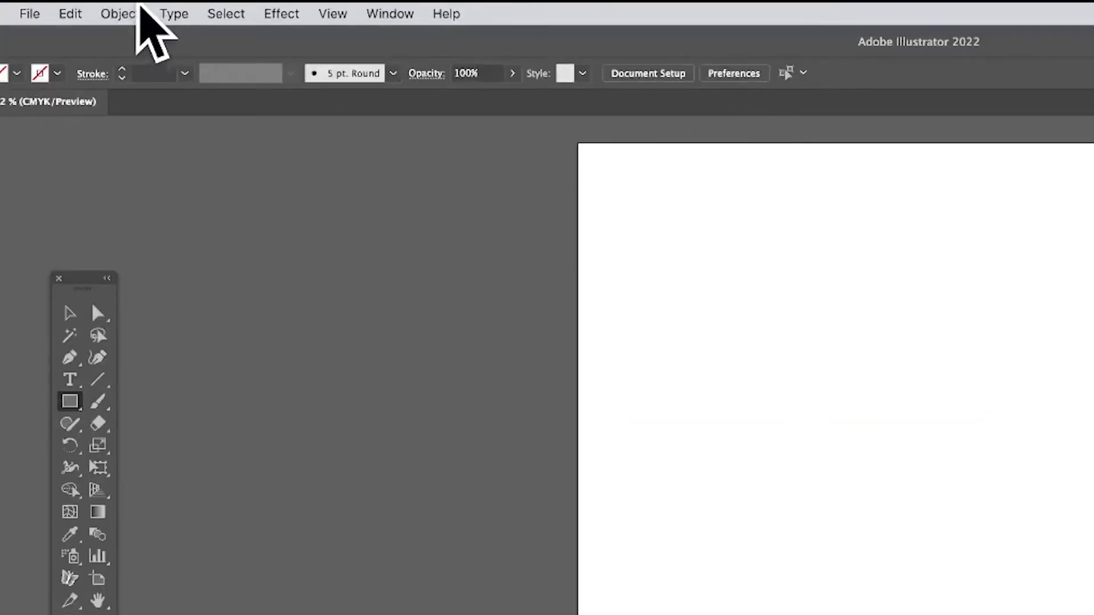
pyautogui.click(71, 13)
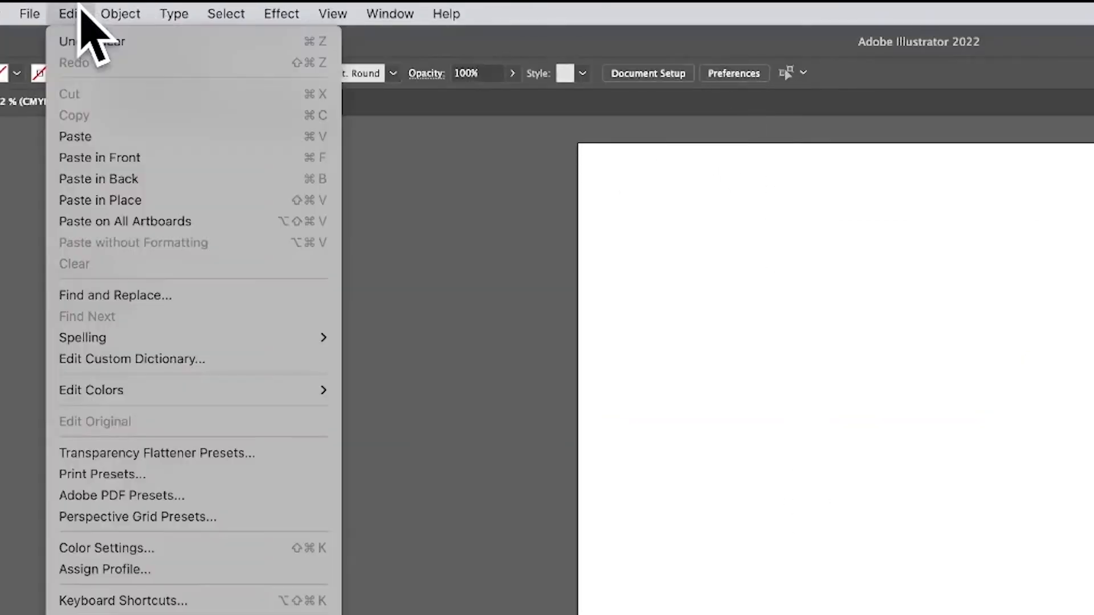
pyautogui.click(91, 137)
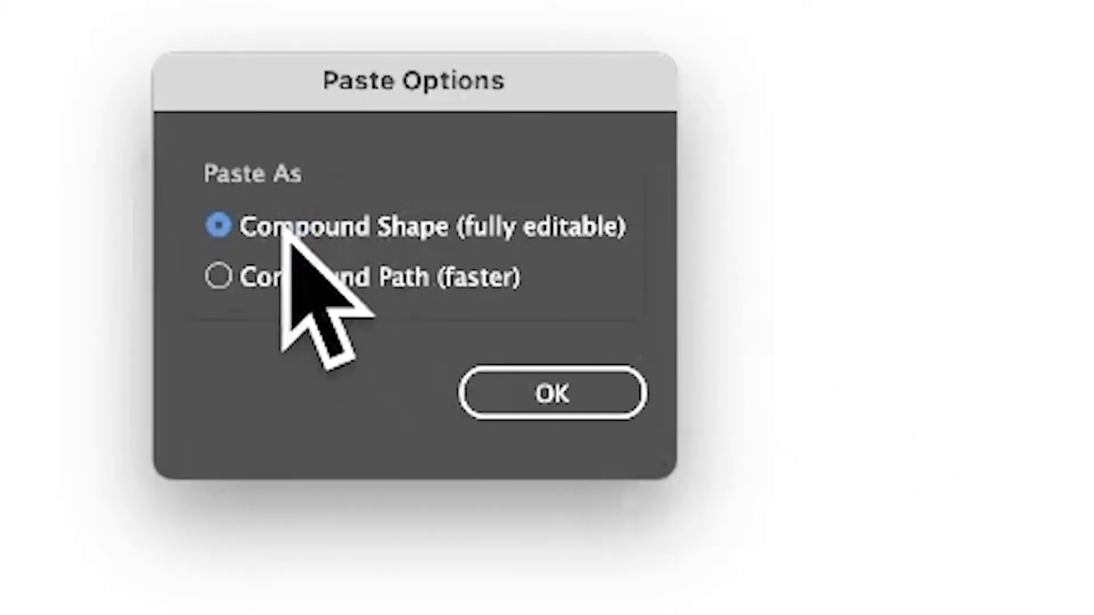
pyautogui.click(578, 376)
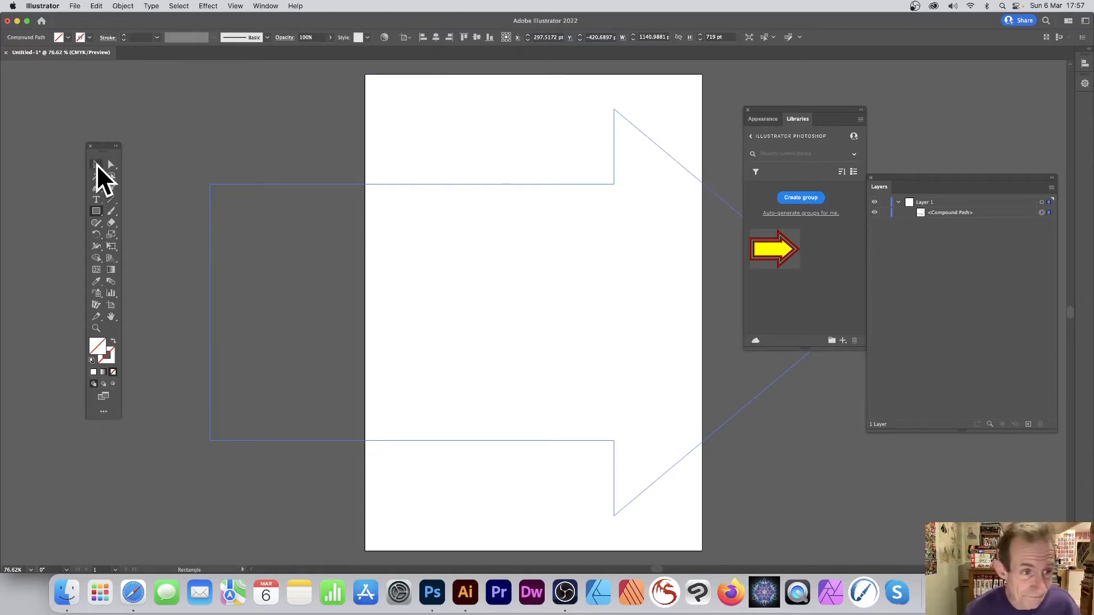
# Fill the pasted arrow path with the Yellow swatch.
pyautogui.click(96, 164)
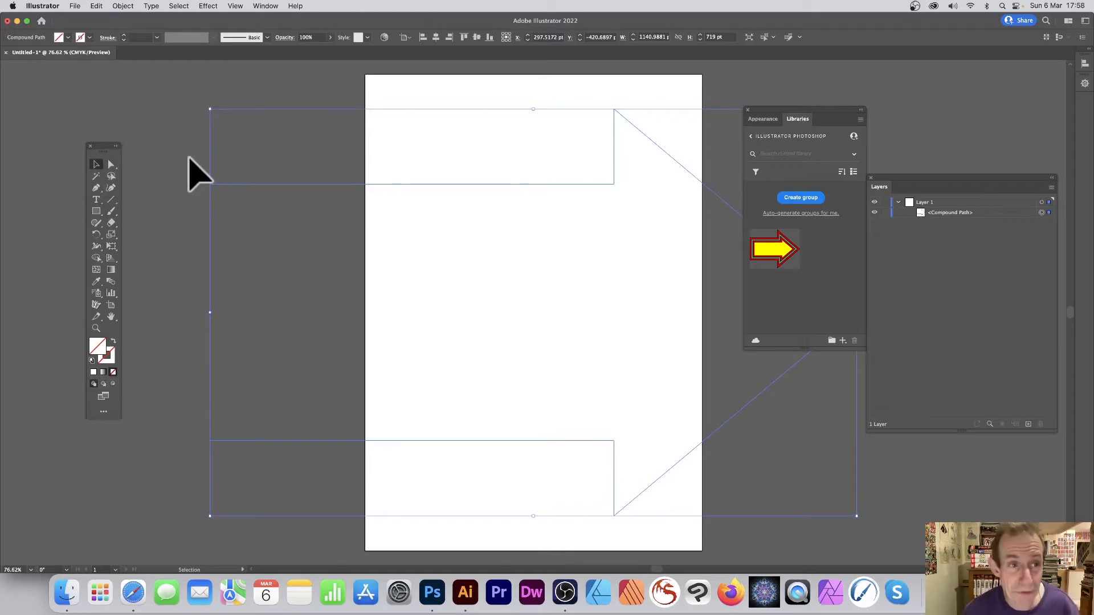
pyautogui.click(80, 37)
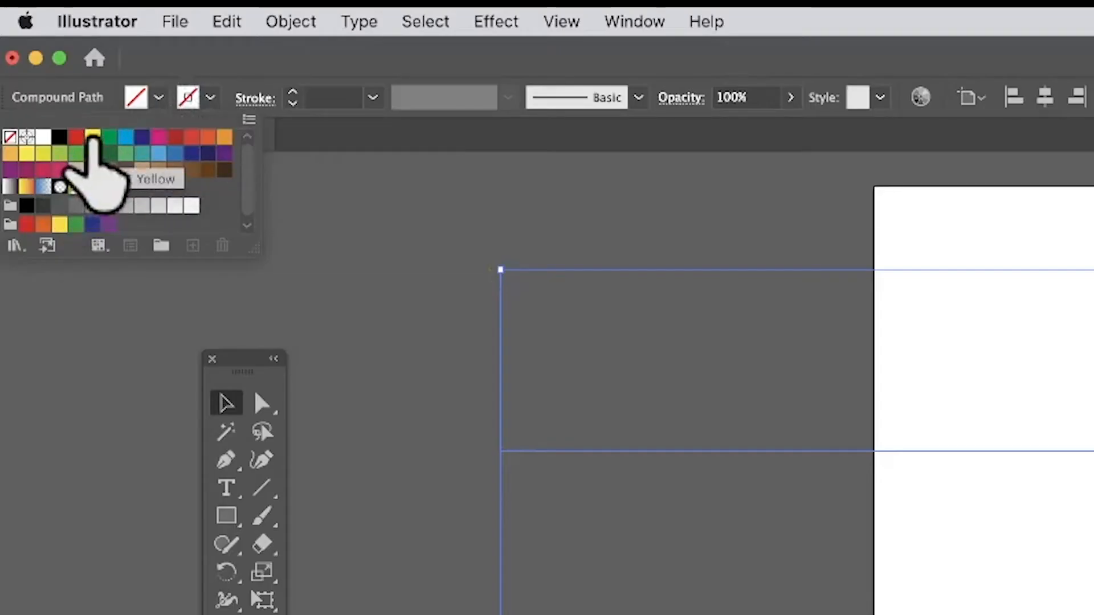
pyautogui.click(94, 138)
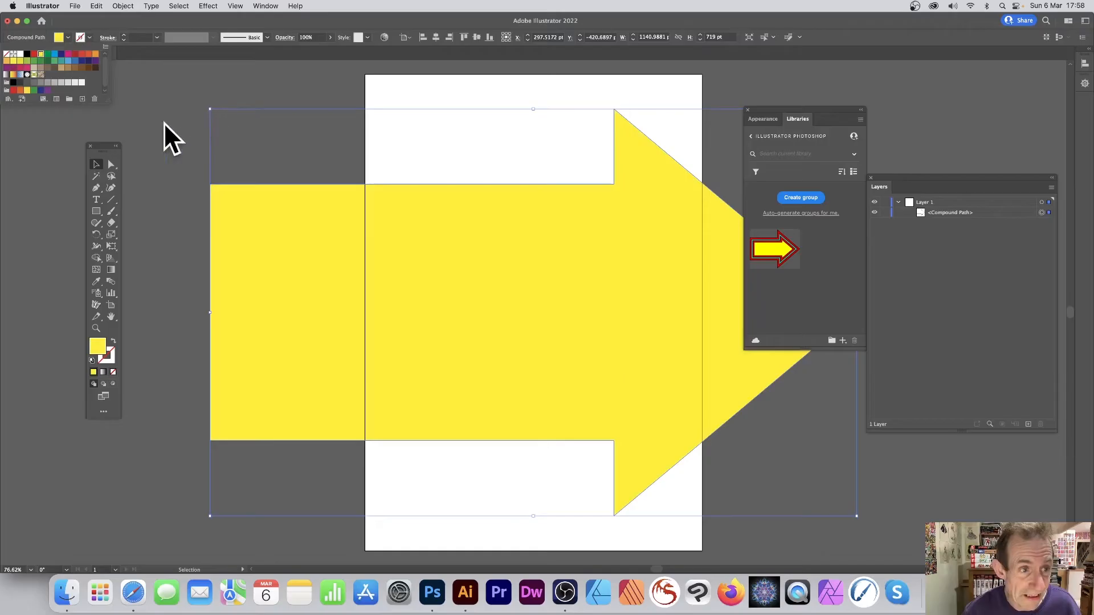
pyautogui.click(96, 165)
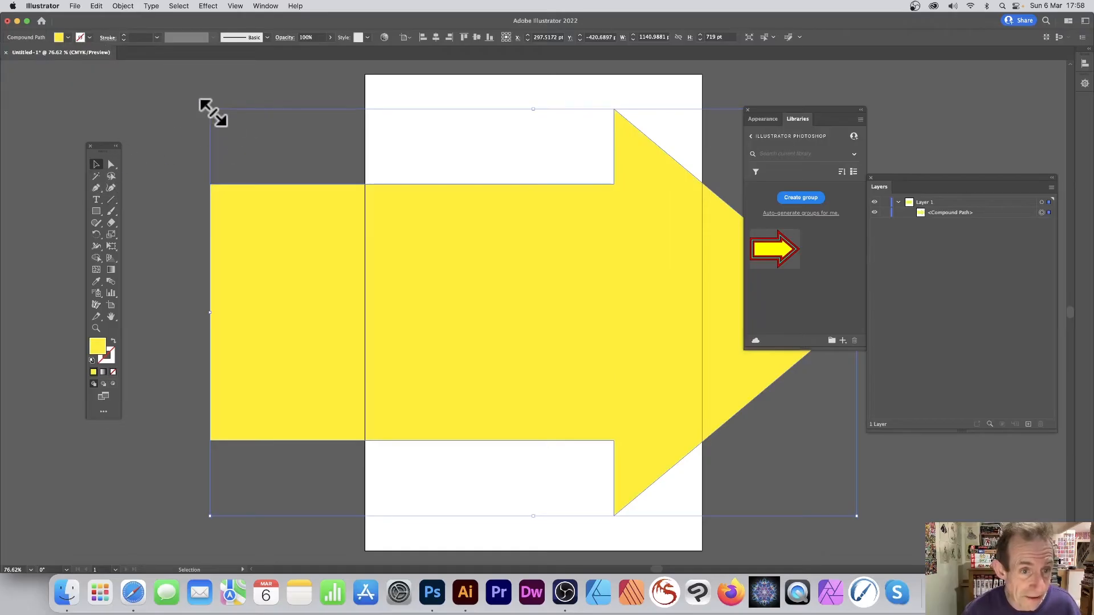
# Scale the arrow down from its upper-left corner and move it to about X 118 pt, Y -392 pt, overlapping the artboard's left edge.
pyautogui.moveTo(213, 112); pyautogui.dragTo(386, 239)
pyautogui.moveTo(581, 376); pyautogui.dragTo(385, 283)
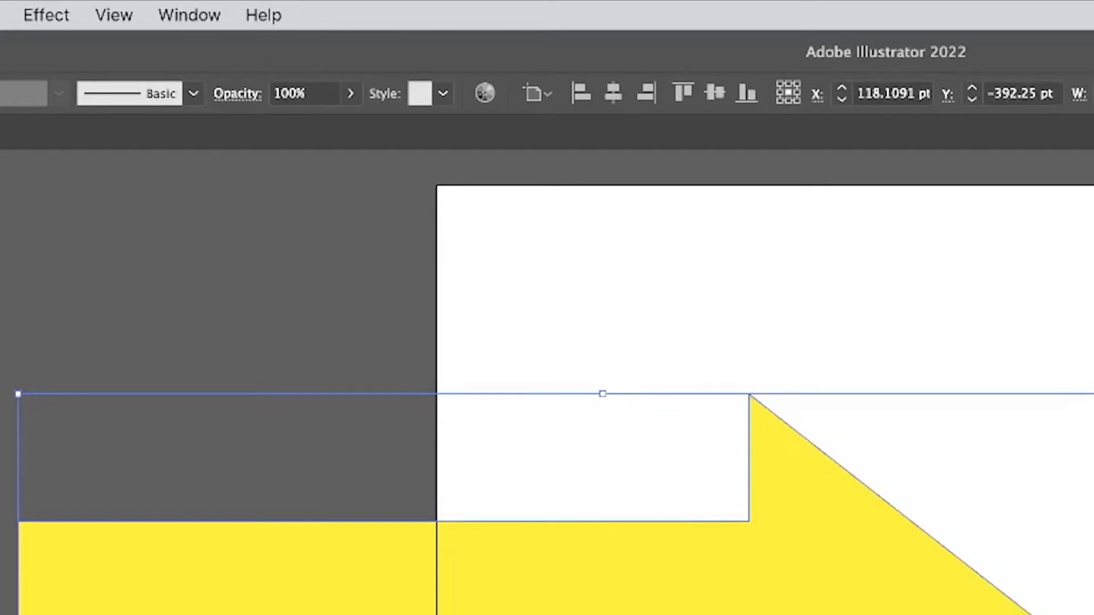
# Bring up the arrow's appearance attributes and give it a black stroke.
pyautogui.click(204, 13)
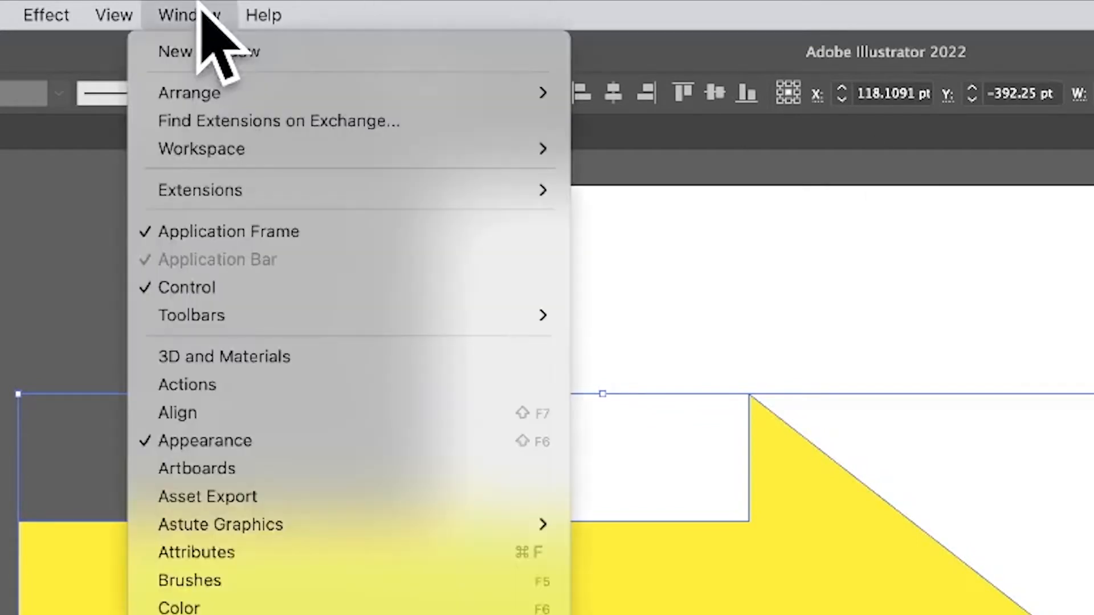
pyautogui.click(271, 438)
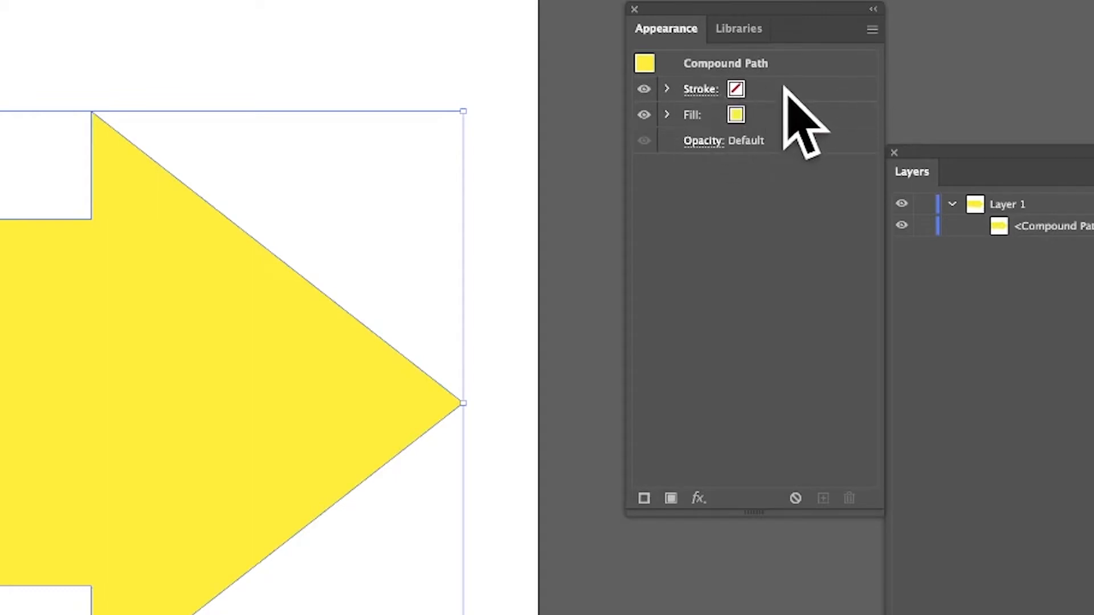
pyautogui.click(738, 91)
pyautogui.click(755, 90)
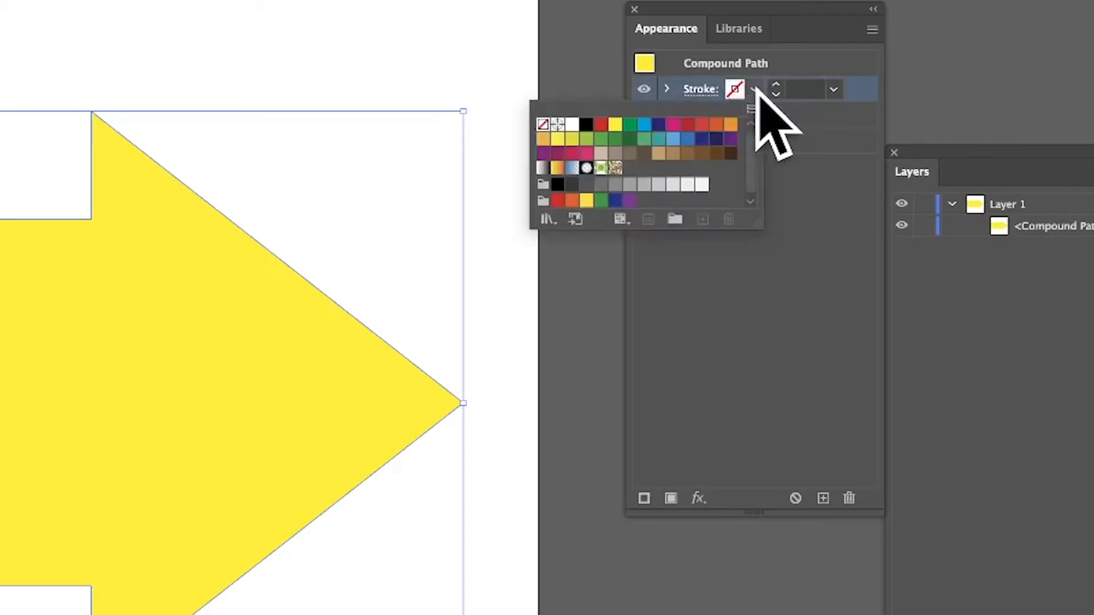
pyautogui.click(586, 124)
pyautogui.click(779, 326)
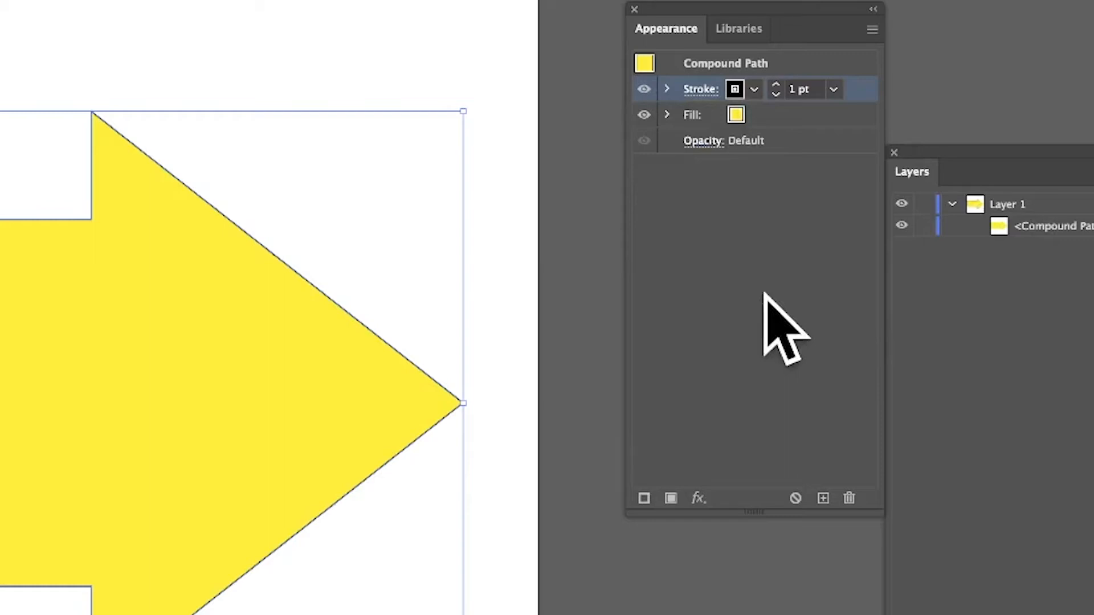
# Set the black stroke's weight to 100 pt and align it to the outside of the arrow path.
pyautogui.click(833, 89)
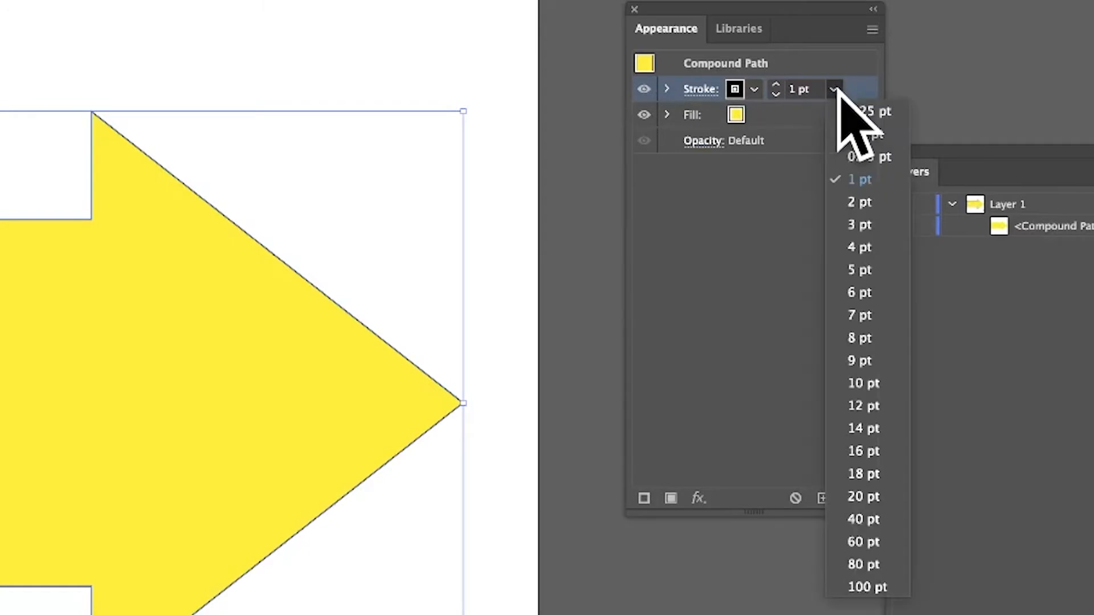
pyautogui.click(861, 587)
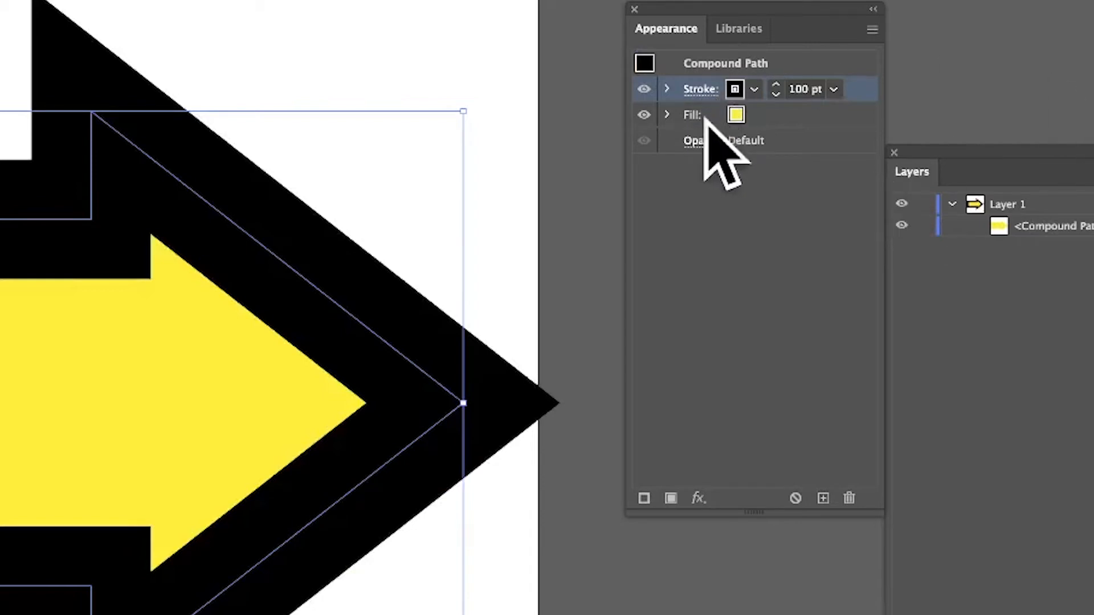
pyautogui.click(700, 91)
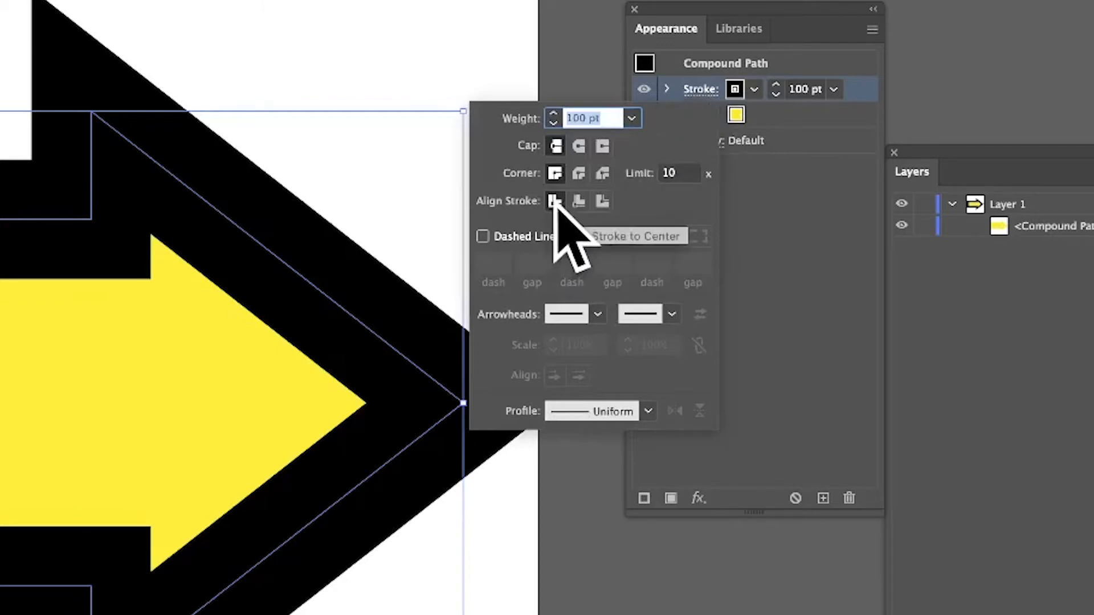
pyautogui.click(602, 202)
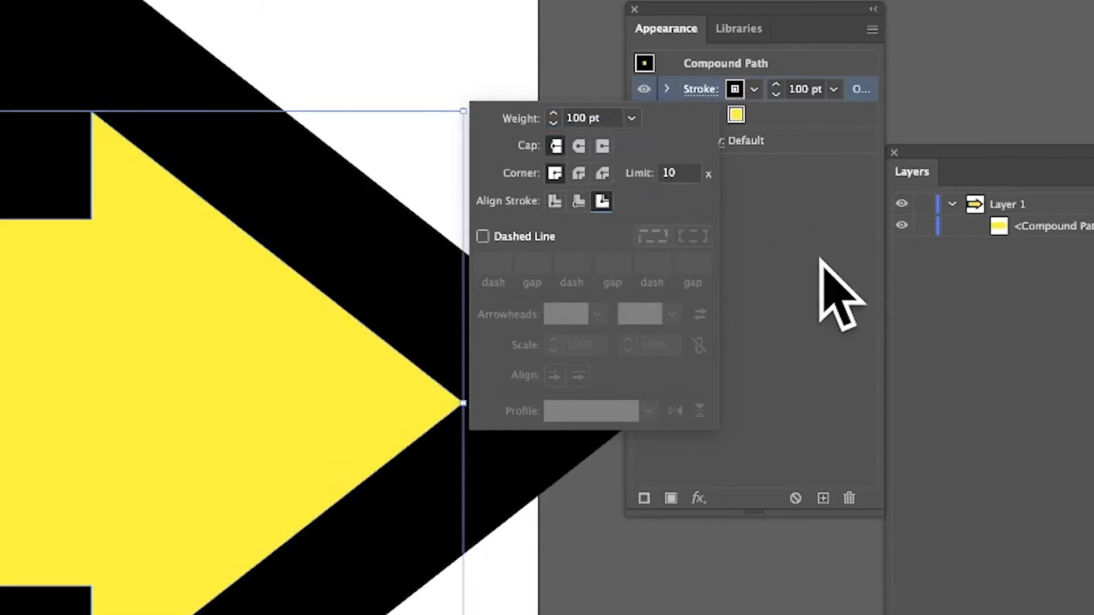
# Add a second stroke above the black one in the arrow's appearance and set its weight to 78 pt.
pyautogui.click(872, 30)
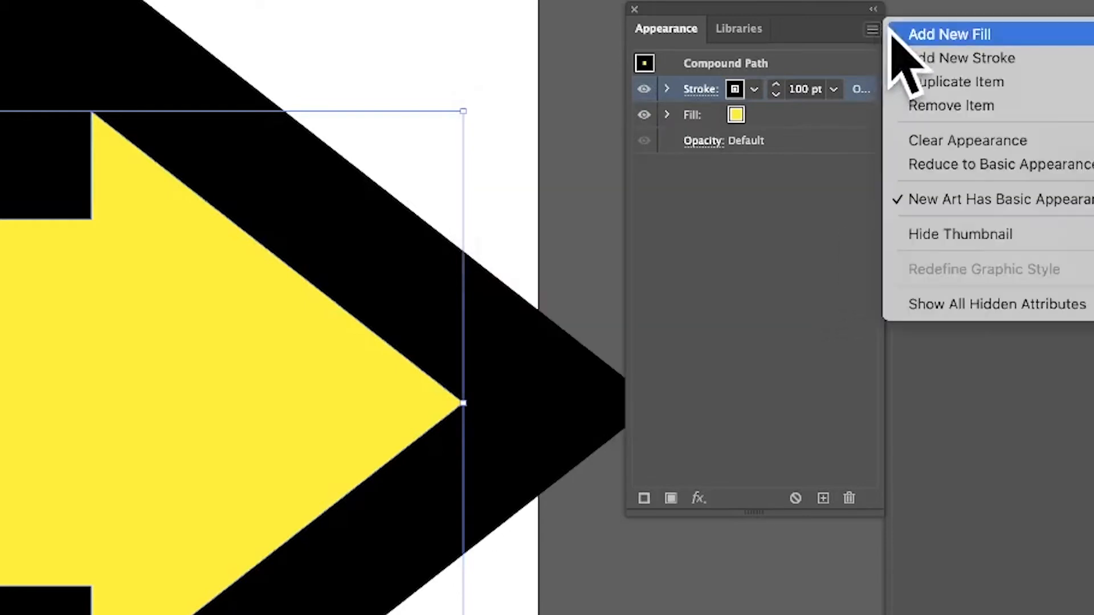
pyautogui.click(960, 58)
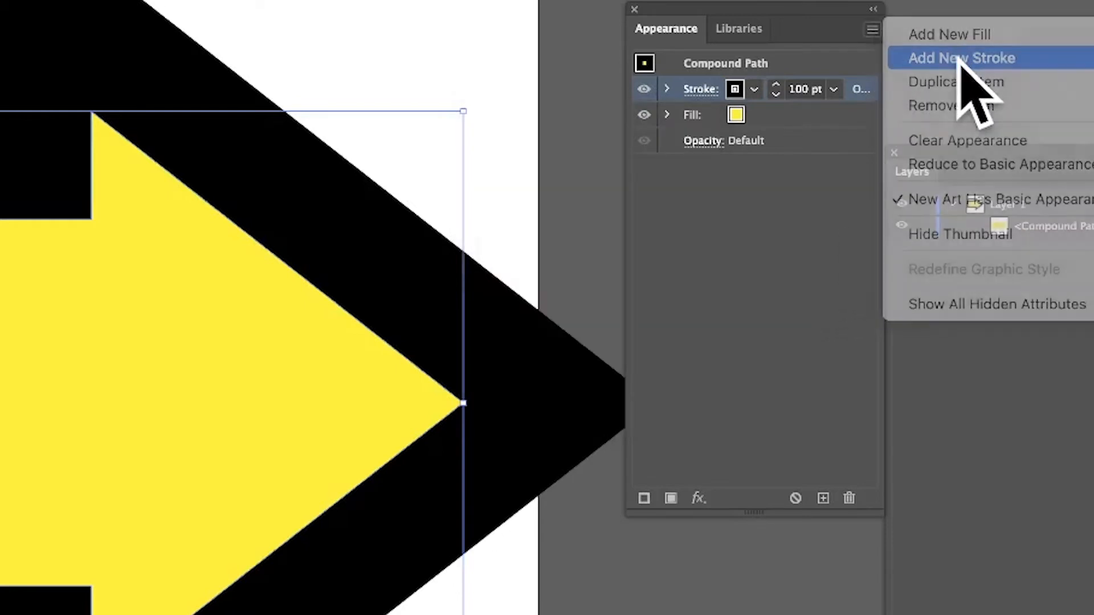
pyautogui.click(833, 90)
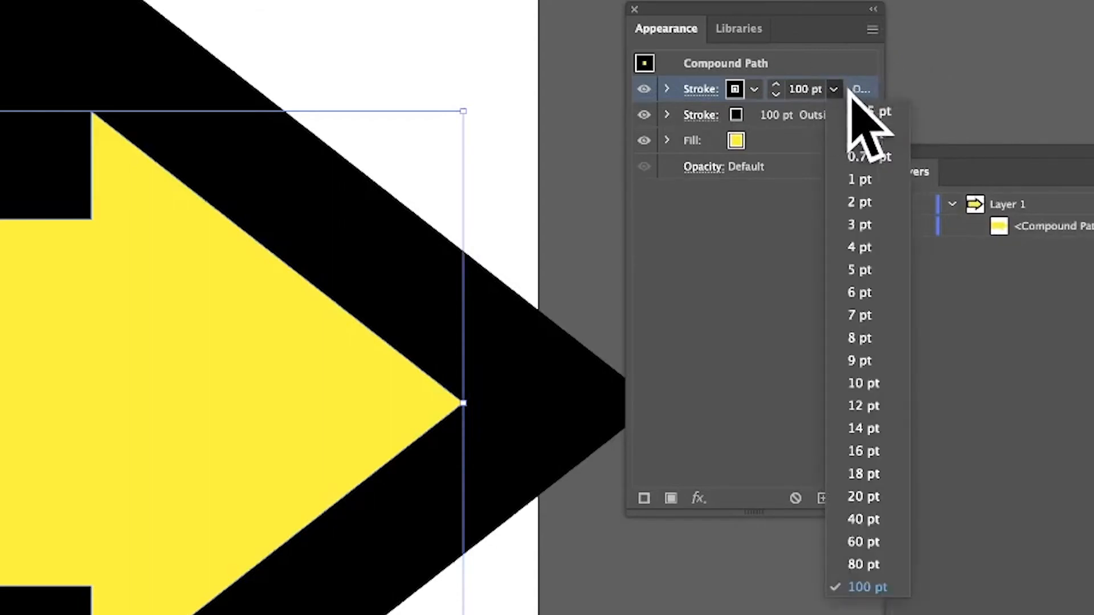
pyautogui.click(868, 564)
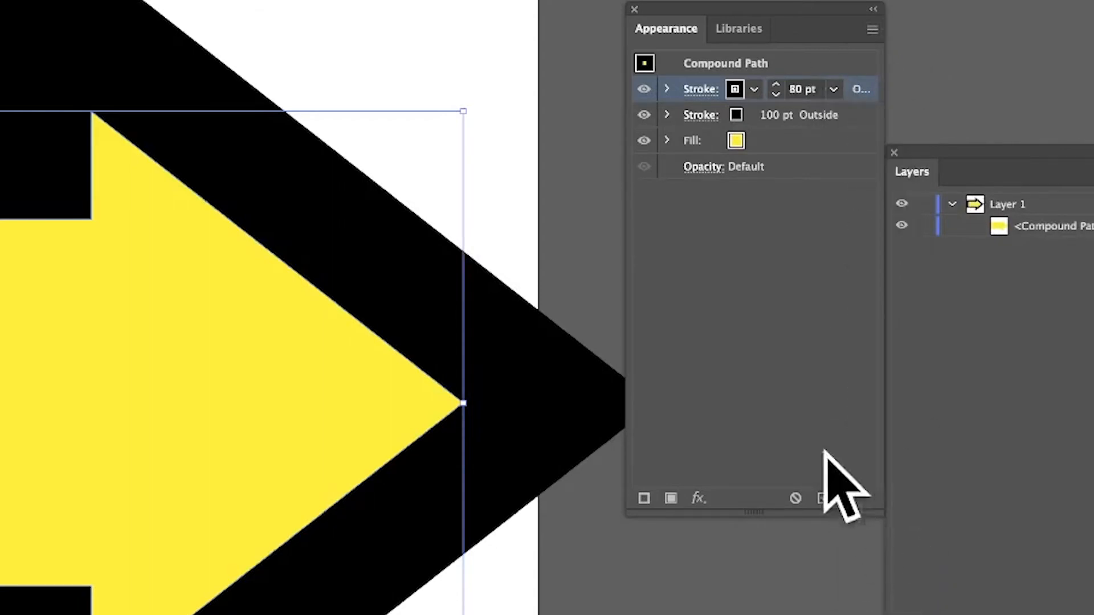
pyautogui.click(797, 90)
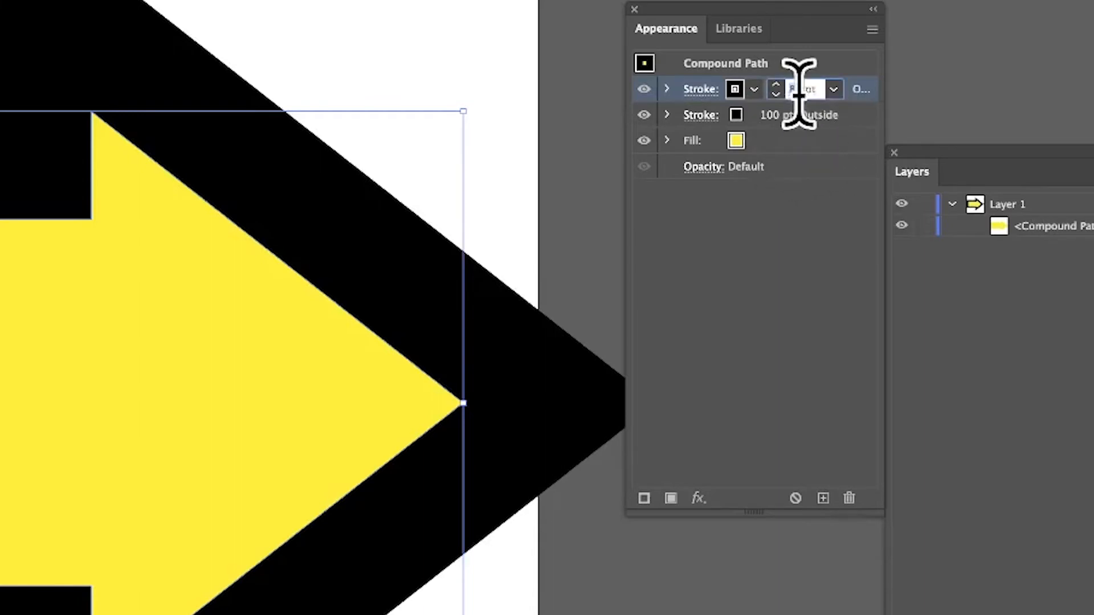
pyautogui.write('78')
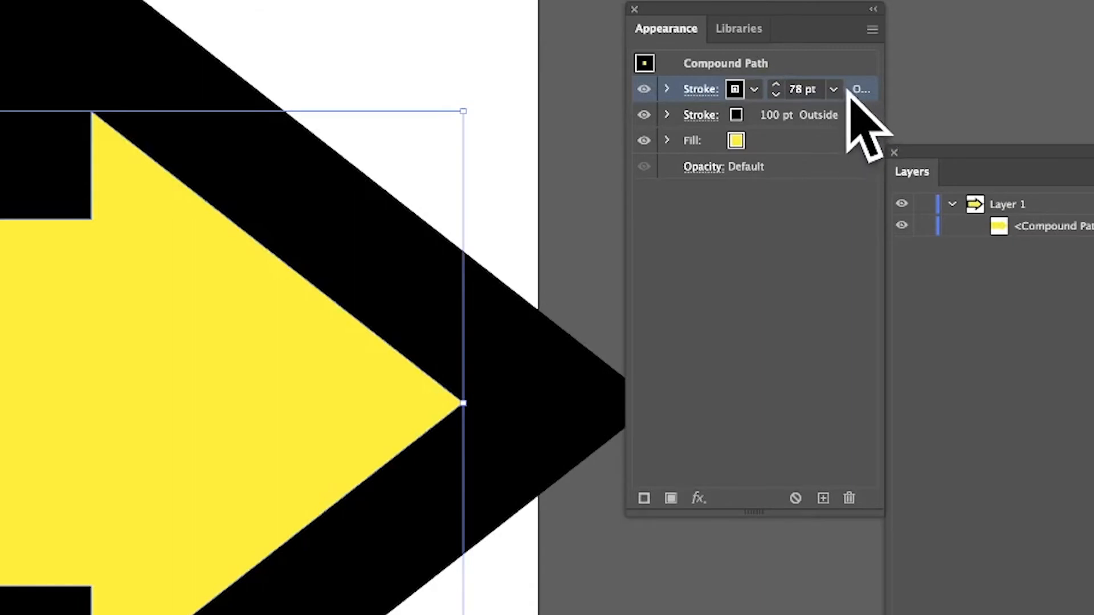
# Color the 78 pt stroke red using the swatch in the first row.
pyautogui.click(754, 89)
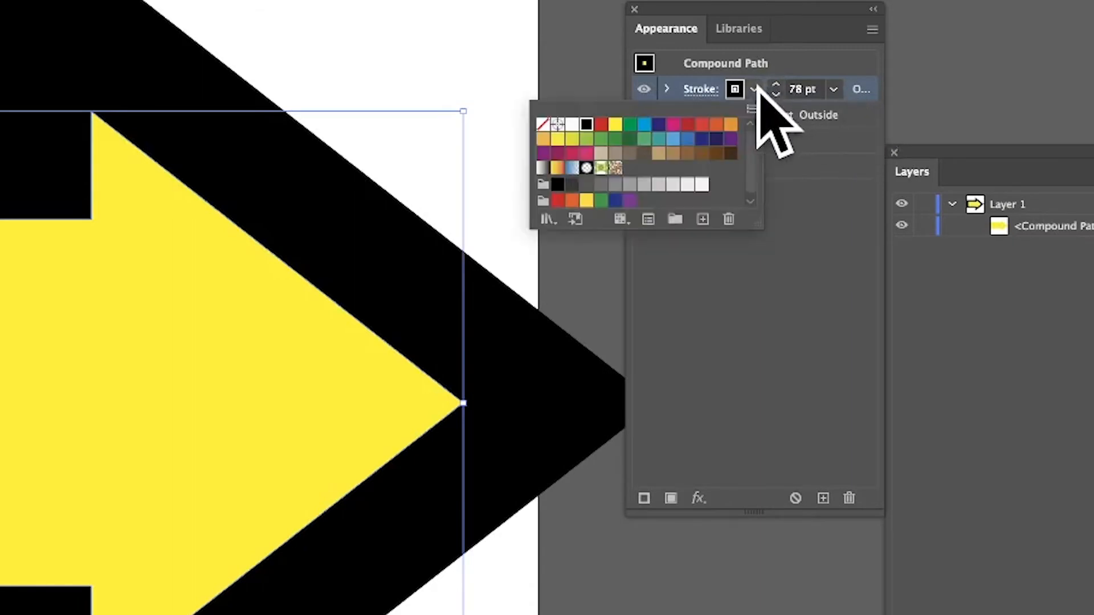
pyautogui.click(601, 124)
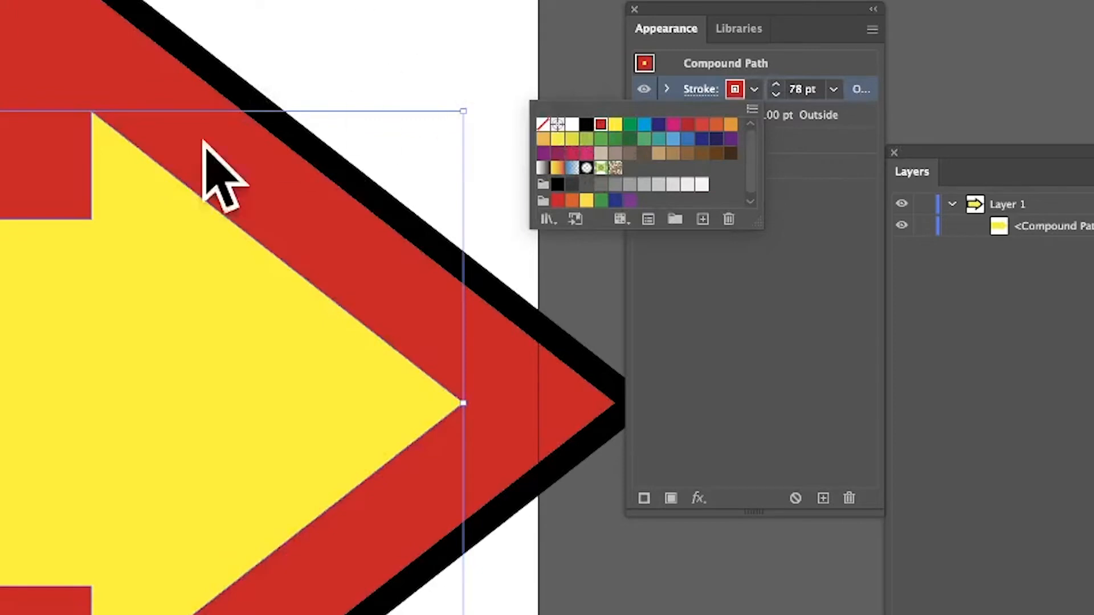
pyautogui.click(675, 306)
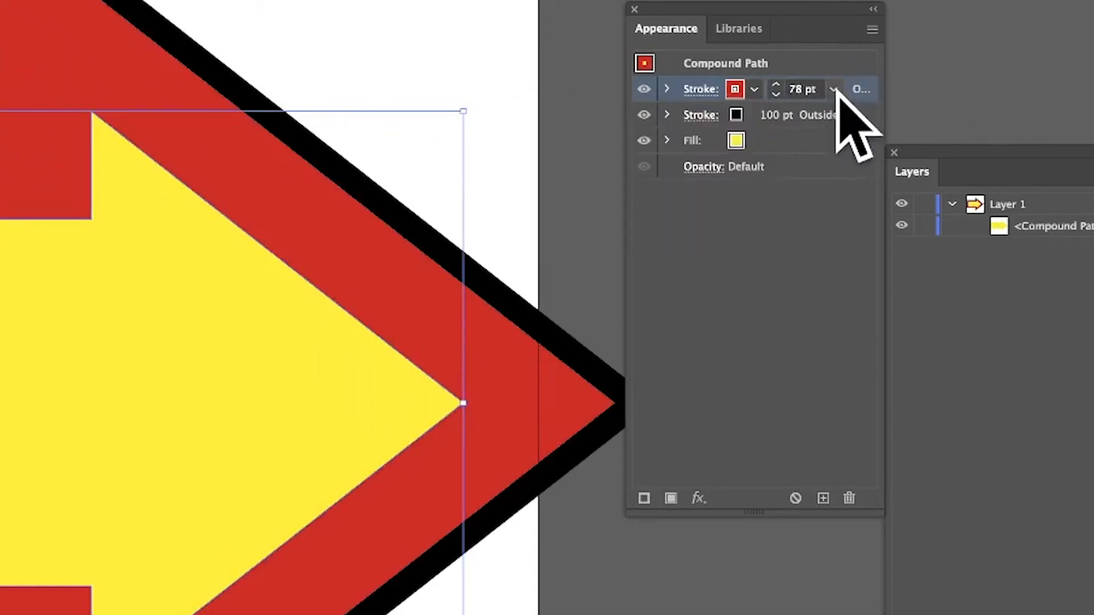
# Add a third stroke above the red one in the arrow's appearance, colored lime green with a weight of 60 pt.
pyautogui.click(872, 29)
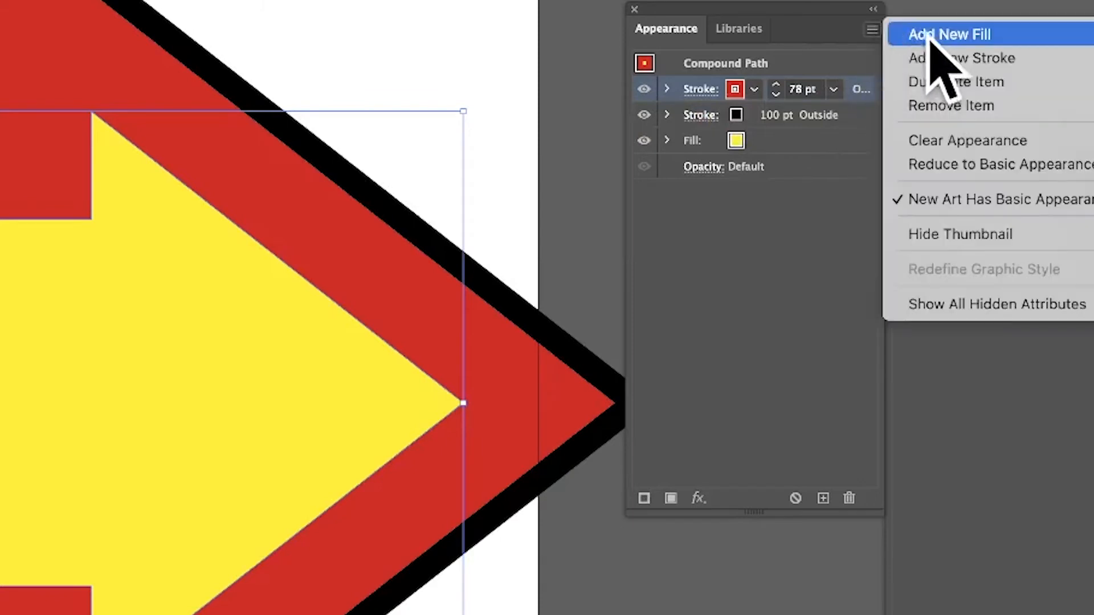
pyautogui.click(947, 59)
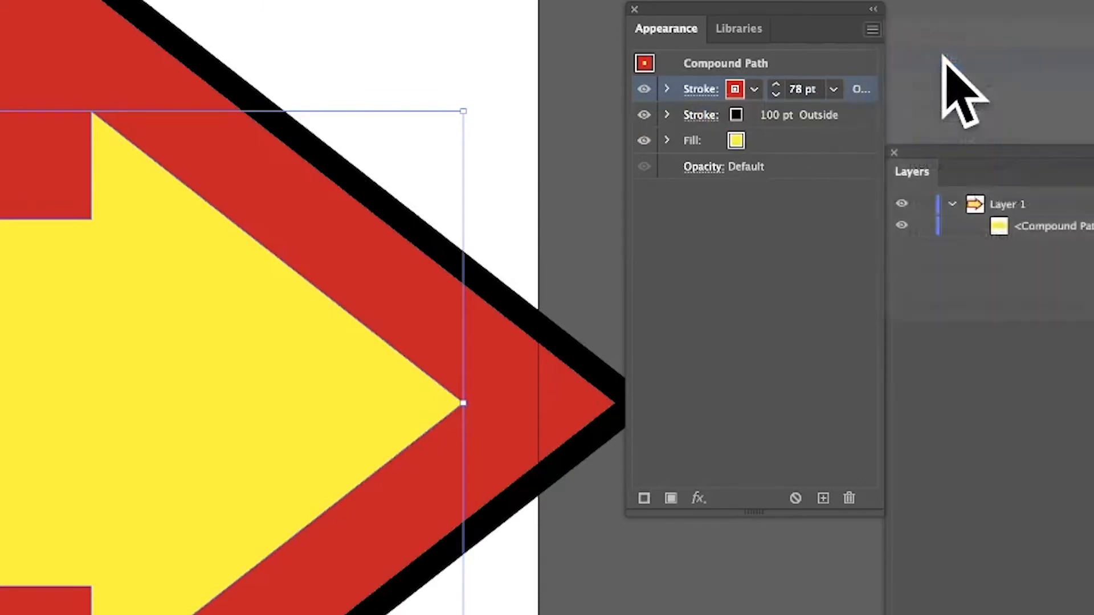
pyautogui.click(759, 90)
pyautogui.click(587, 139)
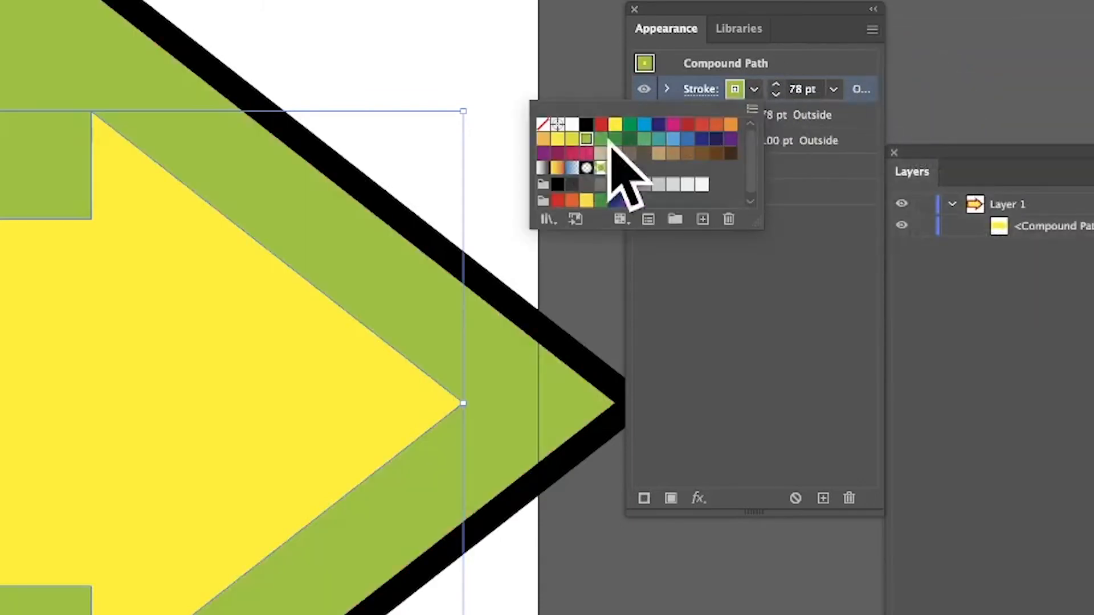
pyautogui.click(850, 299)
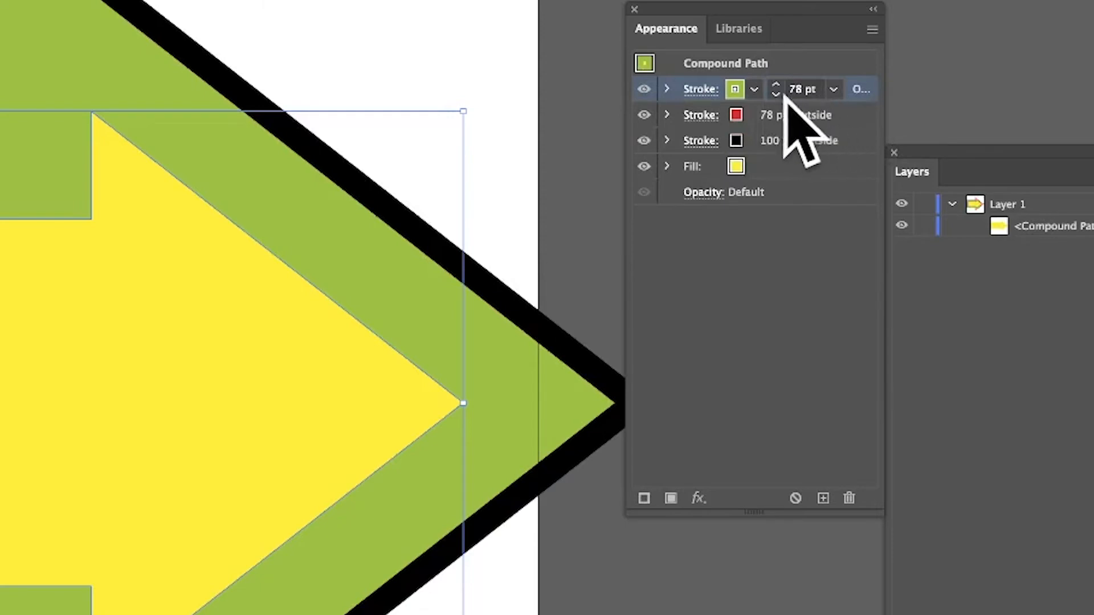
pyautogui.click(833, 89)
pyautogui.click(863, 541)
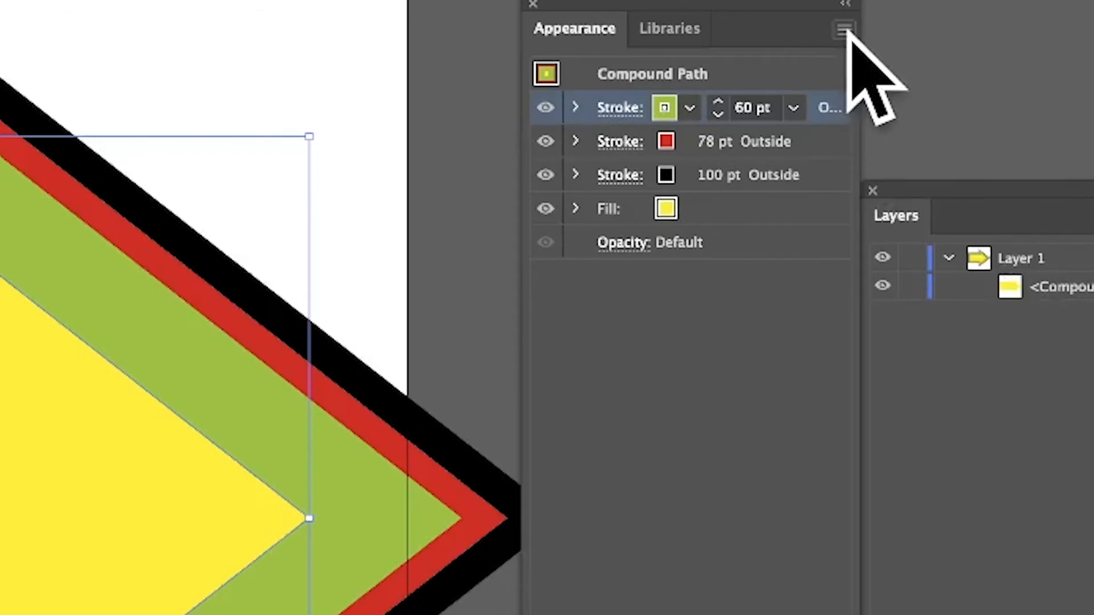
# Add a fourth stroke above the green one in the arrow's appearance and set its weight to 40 pt.
pyautogui.click(846, 29)
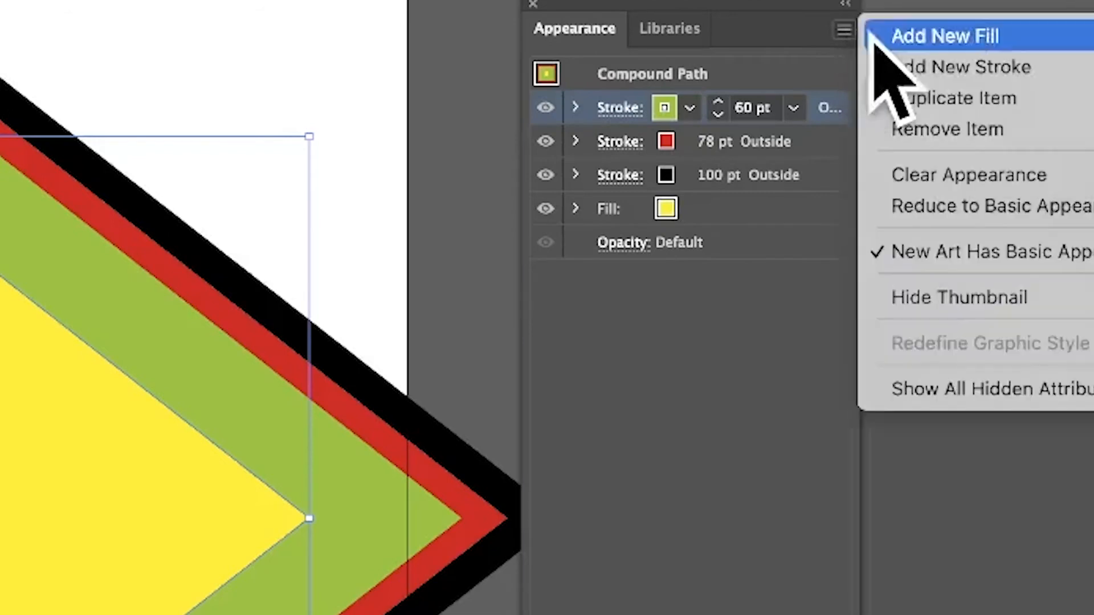
pyautogui.click(988, 69)
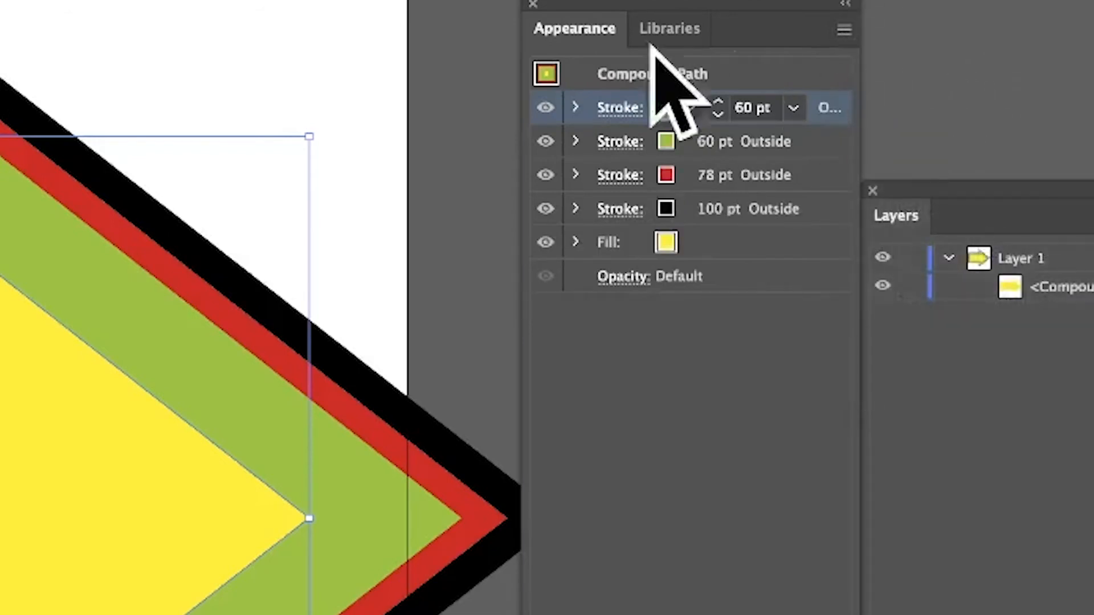
pyautogui.click(794, 108)
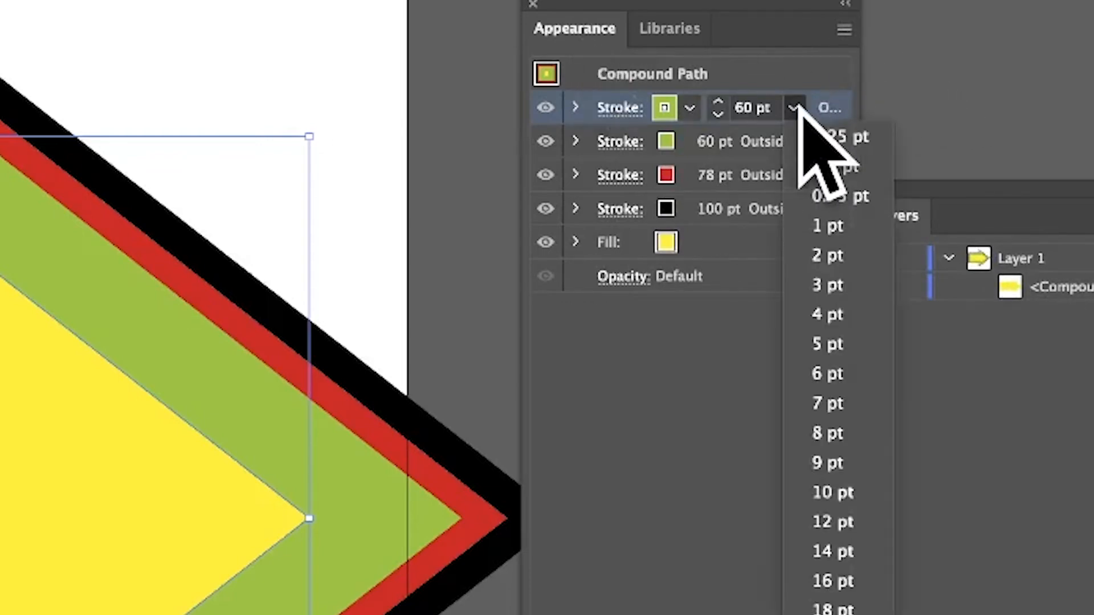
pyautogui.click(794, 106)
pyautogui.click(794, 106)
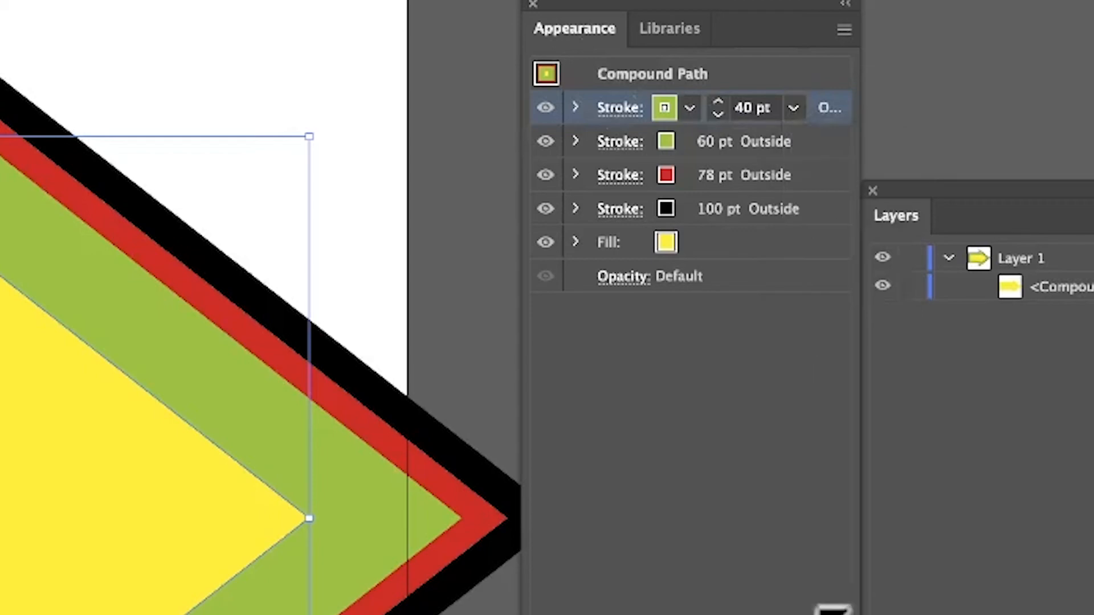
# Color the 40 pt stroke light blue using the swatch in the second row.
pyautogui.click(690, 108)
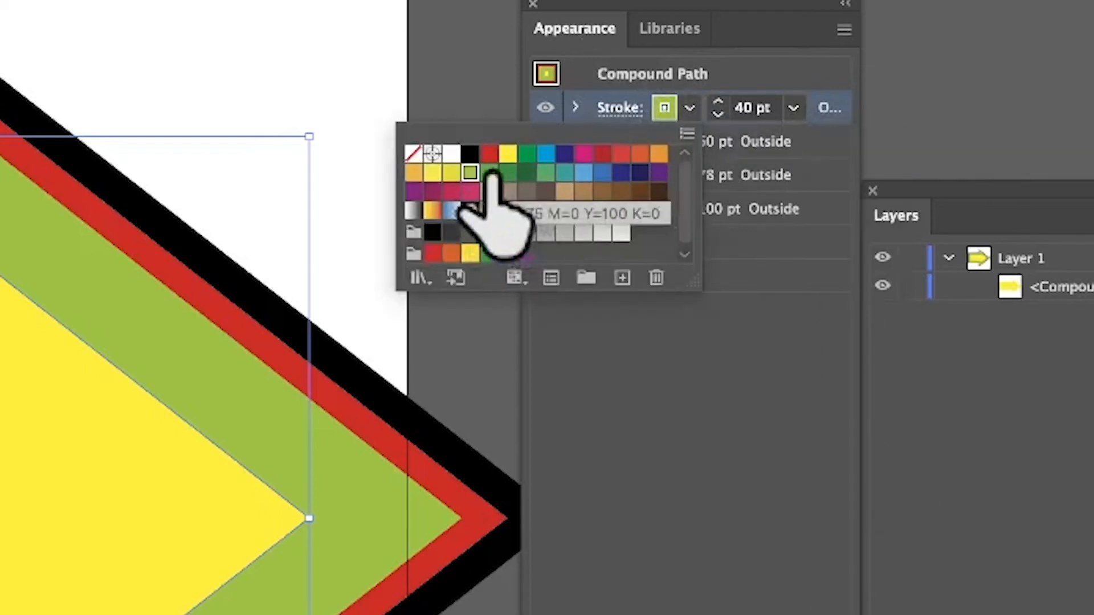
pyautogui.click(585, 172)
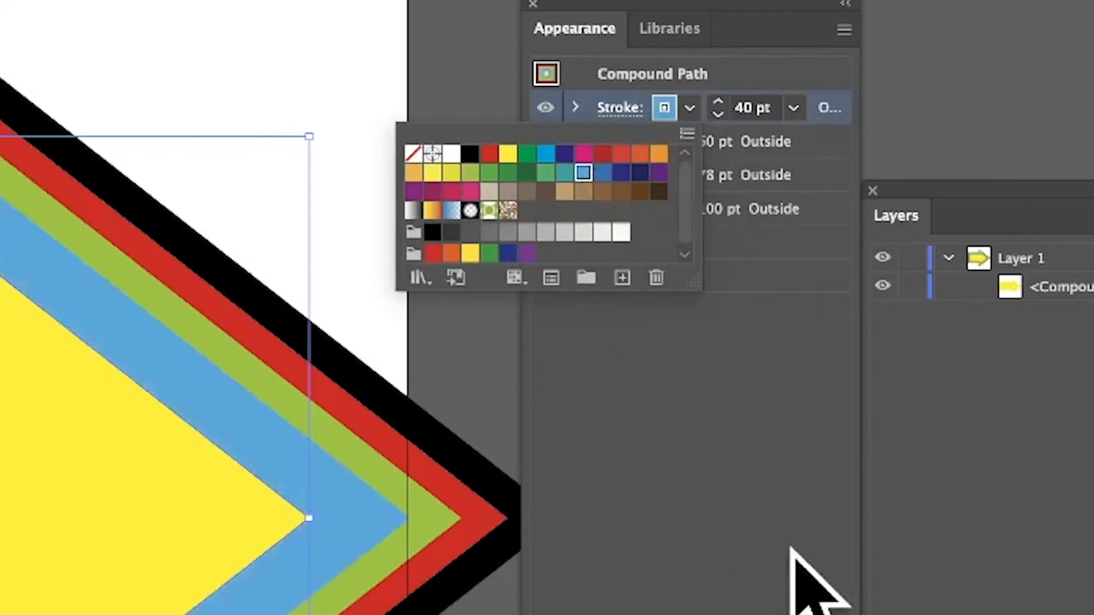
pyautogui.click(773, 516)
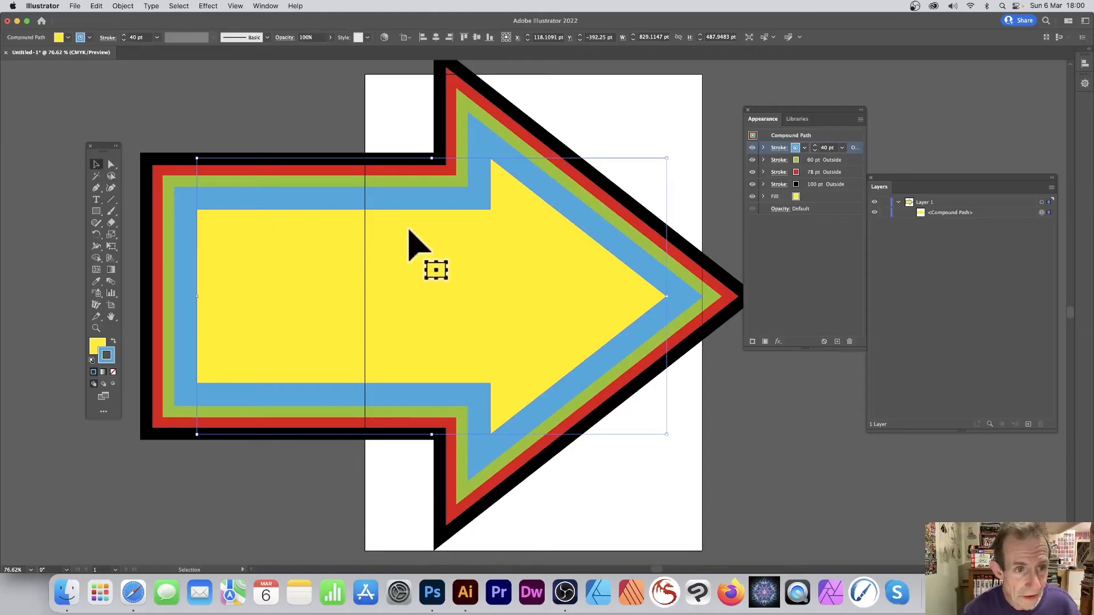
# Move the multi-stroked arrow slightly down and to the left, and copy it to the clipboard.
pyautogui.moveTo(409, 231); pyautogui.dragTo(377, 246)
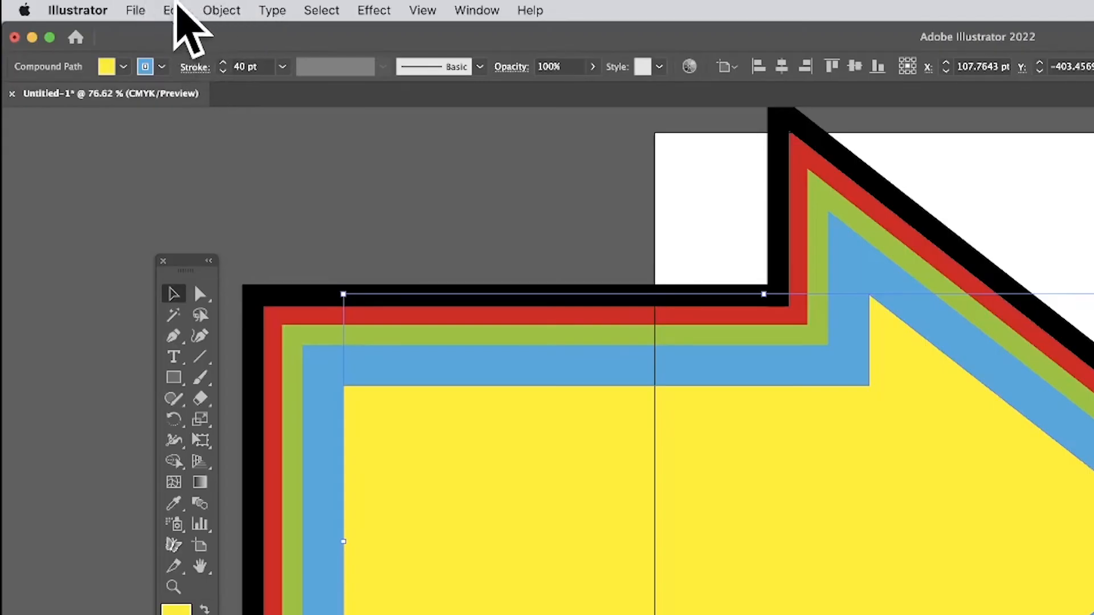
pyautogui.click(177, 5)
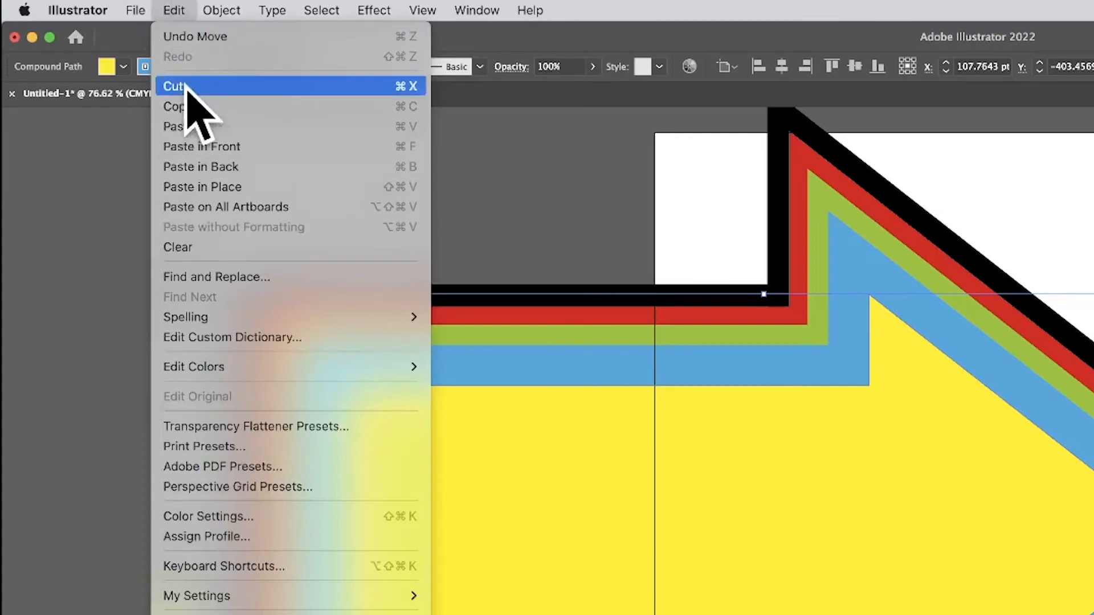
pyautogui.click(188, 108)
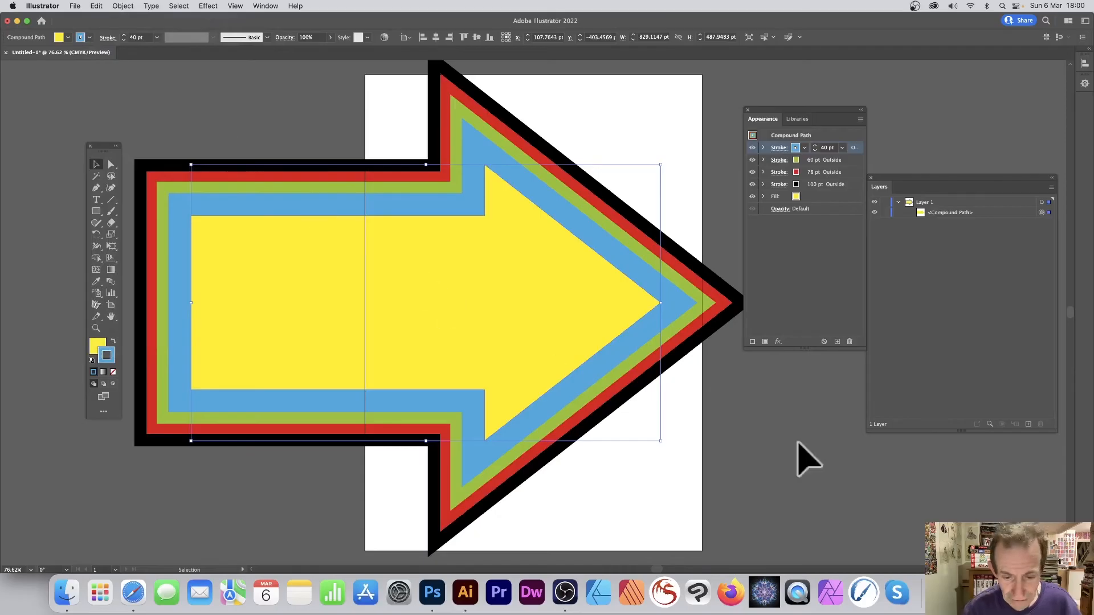
# Switch to Photoshop and replace the old arrow layer with the copied arrow, pasted as a Smart Object and added to the current library.
pyautogui.click(435, 591)
pyautogui.press('Delete')
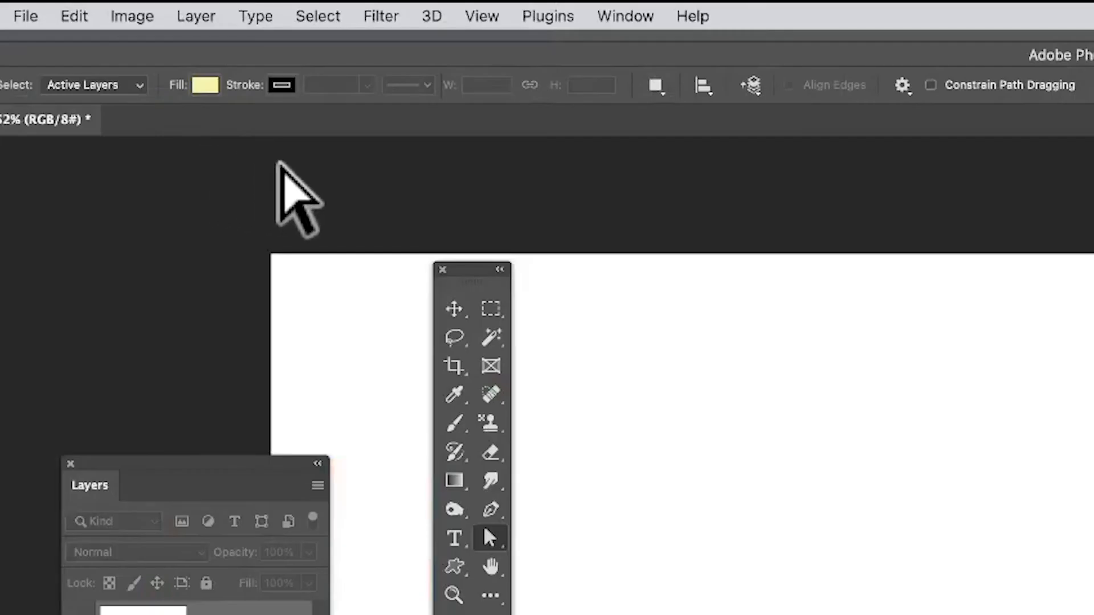
pyautogui.click(79, 17)
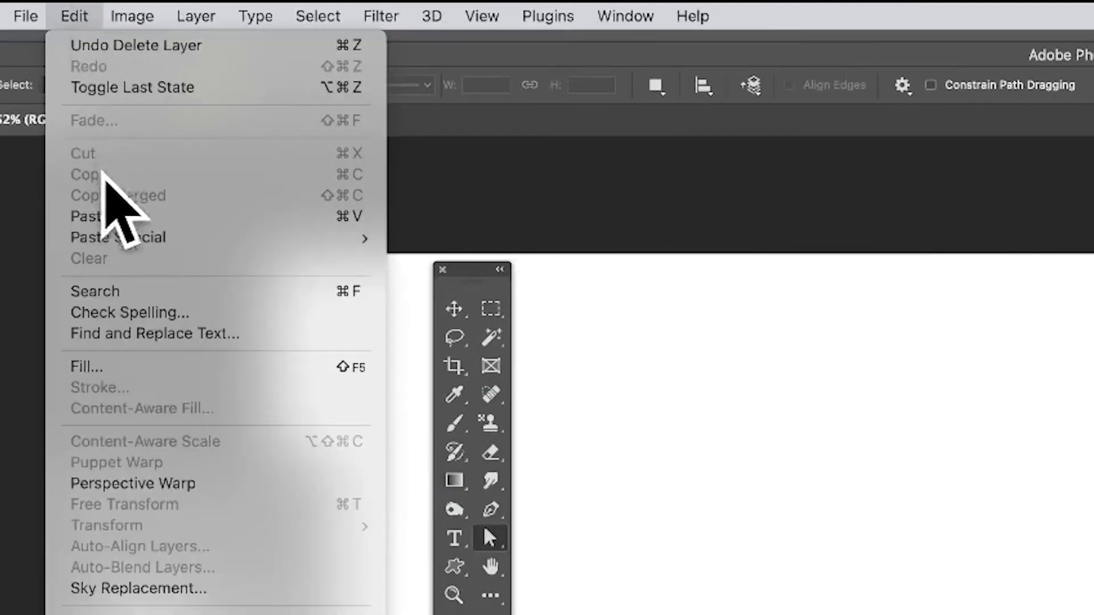
pyautogui.click(103, 214)
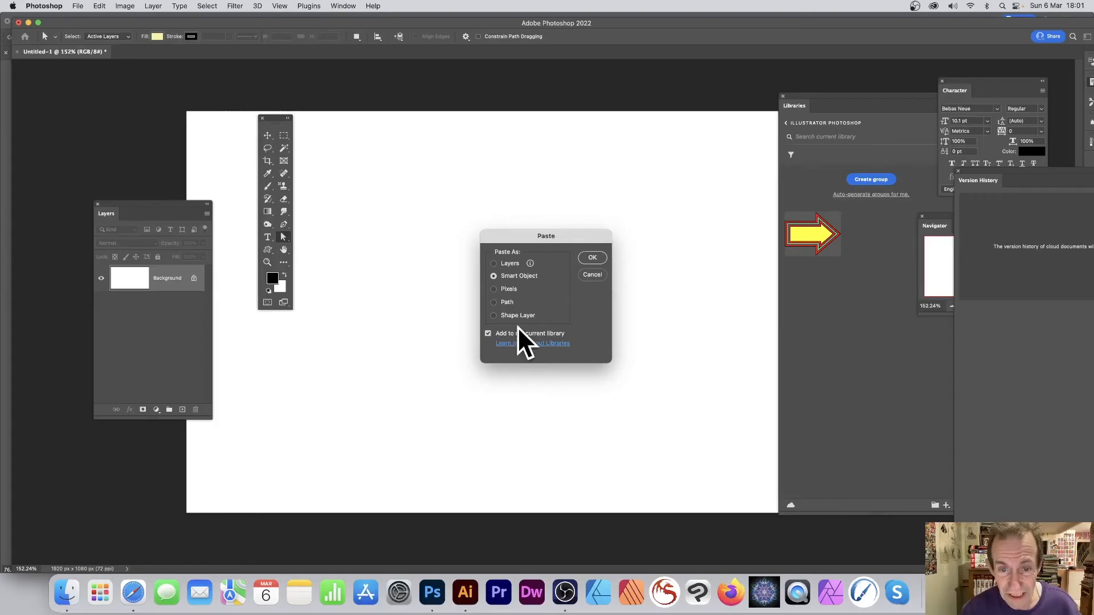
pyautogui.click(600, 260)
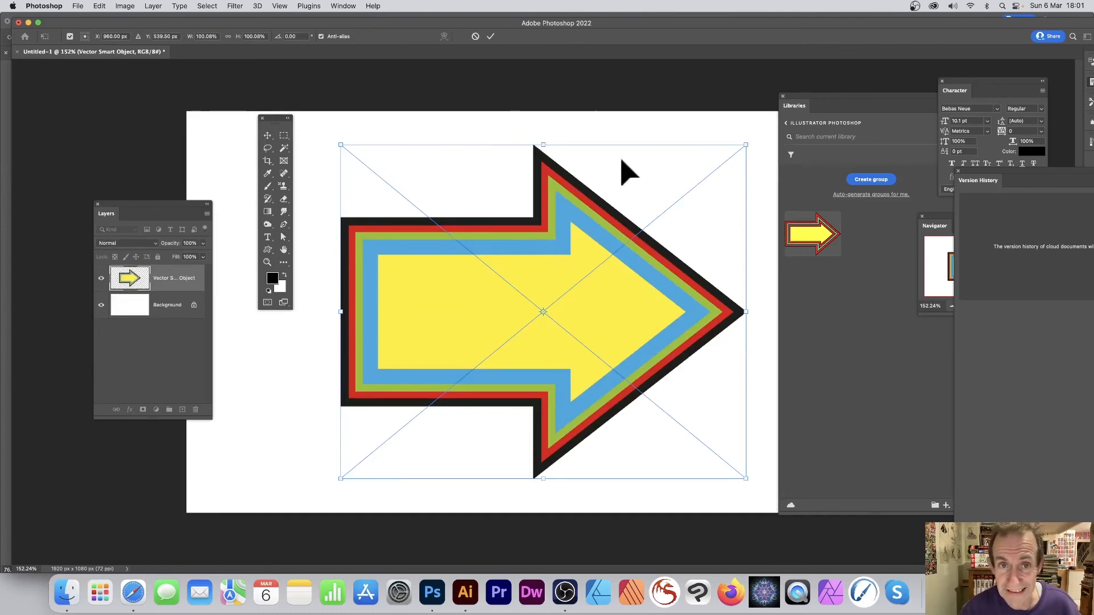
pyautogui.click(489, 37)
# Shift the pasted arrow slightly up and to the left on the canvas with the Move tool.
pyautogui.click(897, 222)
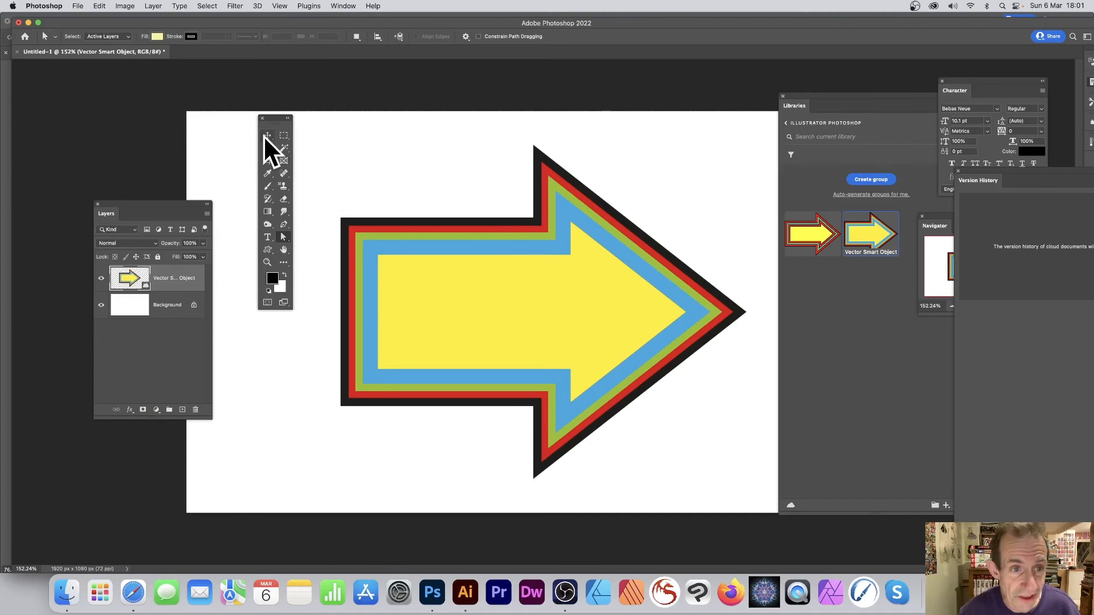
pyautogui.click(268, 135)
pyautogui.moveTo(578, 300); pyautogui.dragTo(557, 293)
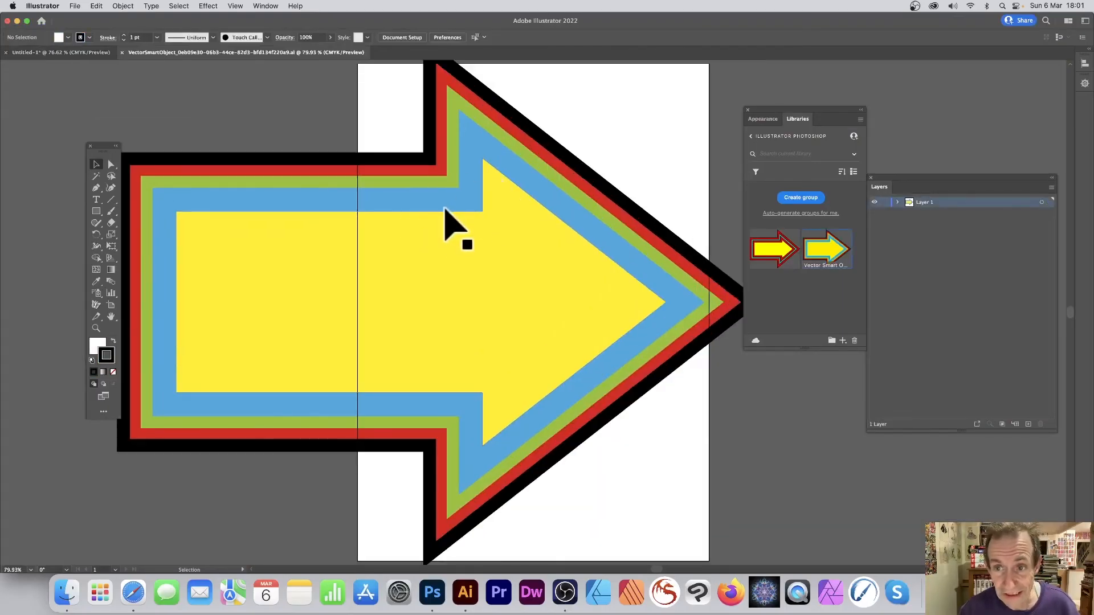
# In the smart object's source document in Illustrator, reposition the arrow and bring up its appearance attributes.
pyautogui.moveTo(391, 217); pyautogui.dragTo(426, 233)
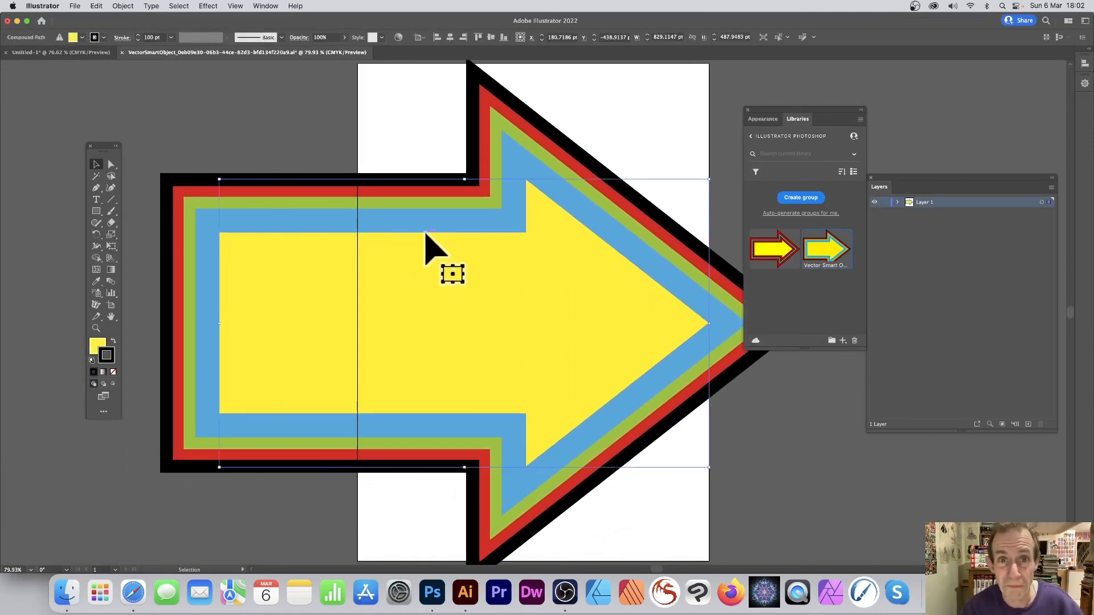
pyautogui.press('super+z')
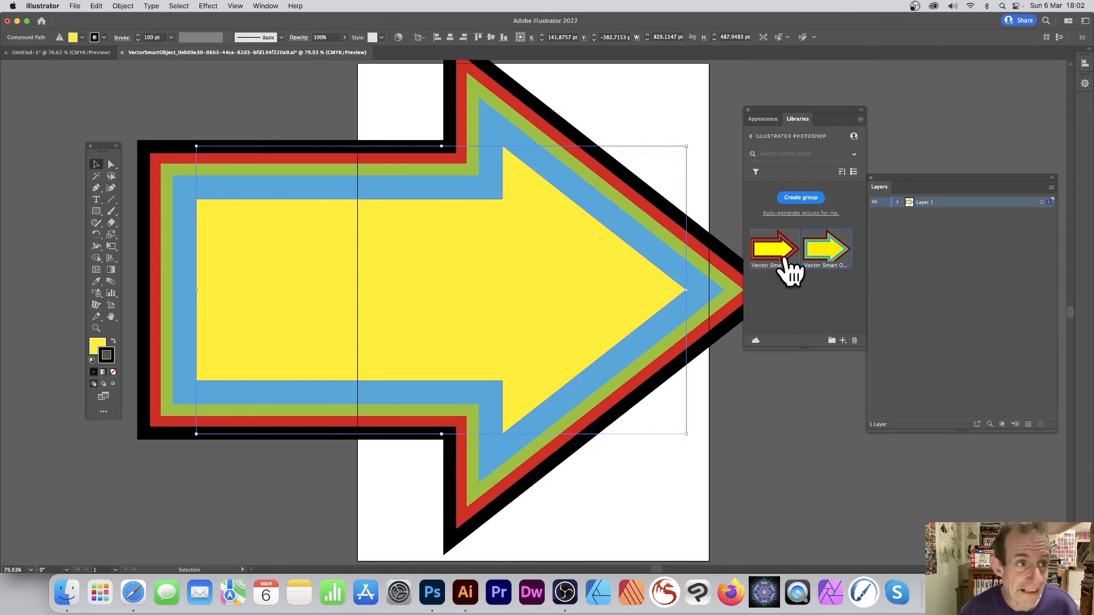
pyautogui.click(763, 120)
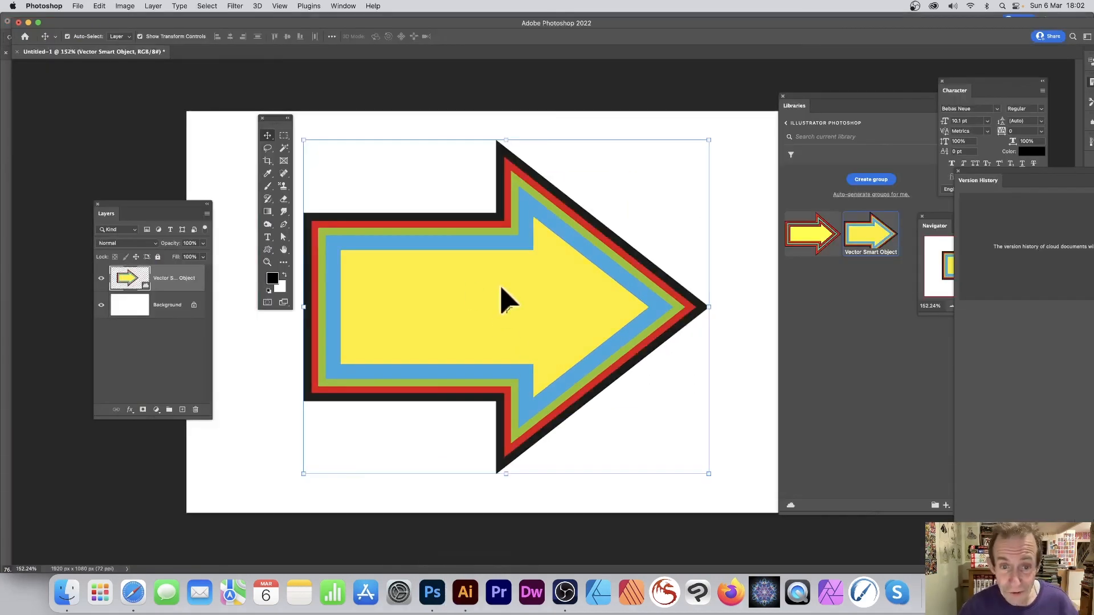
# Back in Photoshop, move the arrow slightly to the left and give its layer a drop shadow cast down and to the right.
pyautogui.moveTo(501, 296); pyautogui.dragTo(480, 301)
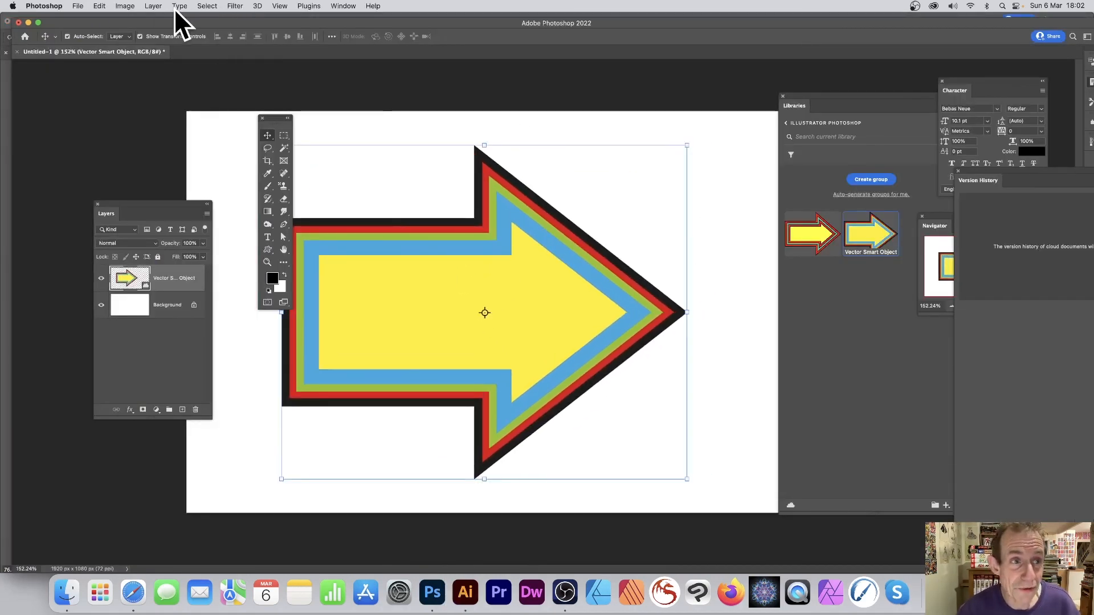
pyautogui.click(152, 6)
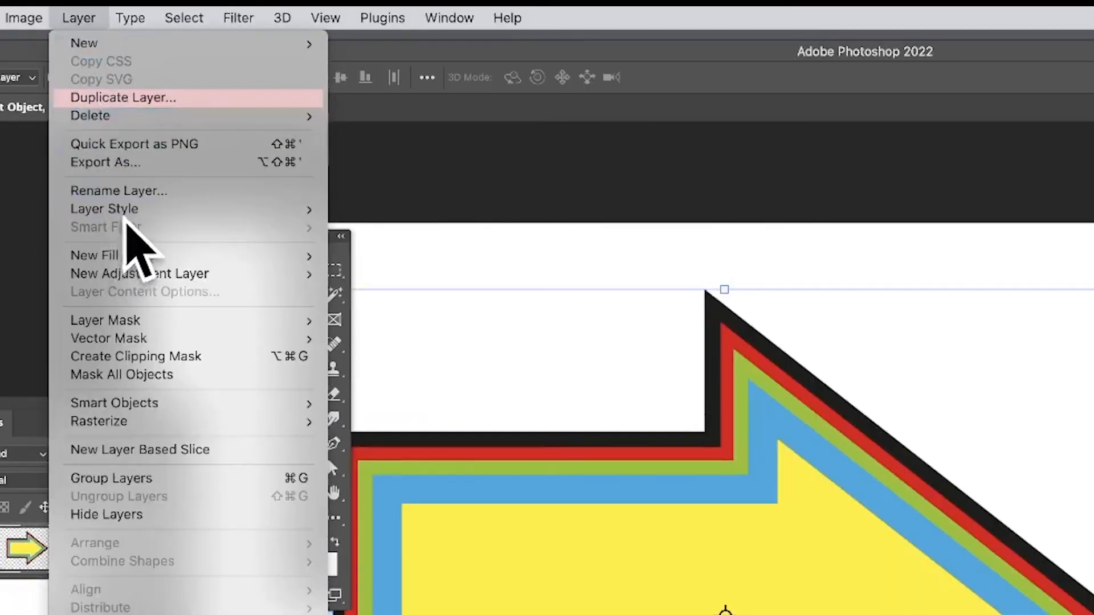
pyautogui.moveTo(128, 212)
pyautogui.click(486, 402)
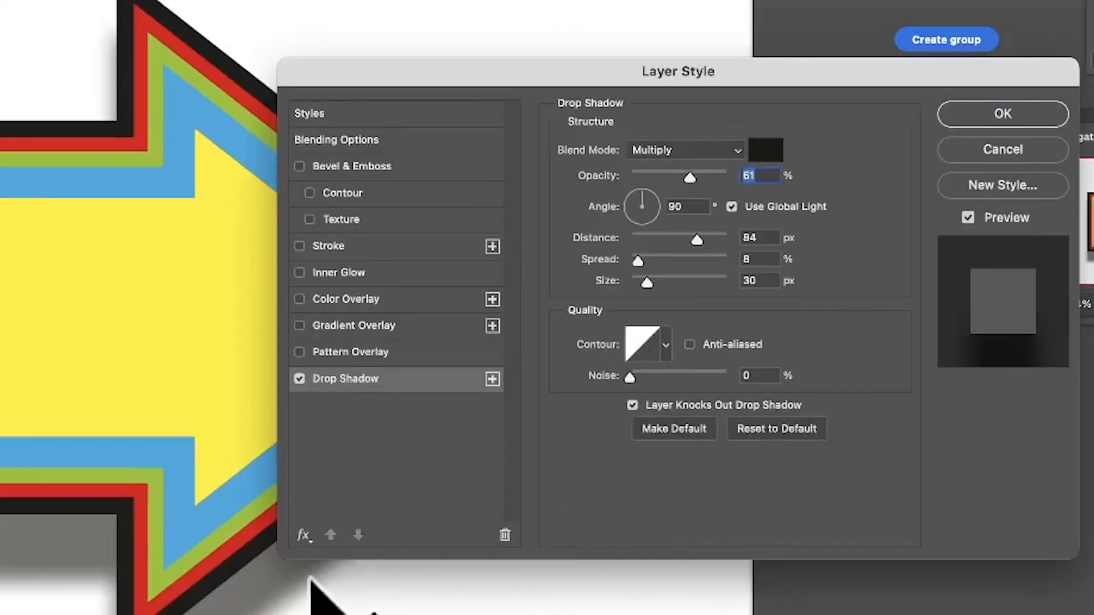
pyautogui.moveTo(311, 578); pyautogui.dragTo(399, 575)
pyautogui.click(1002, 117)
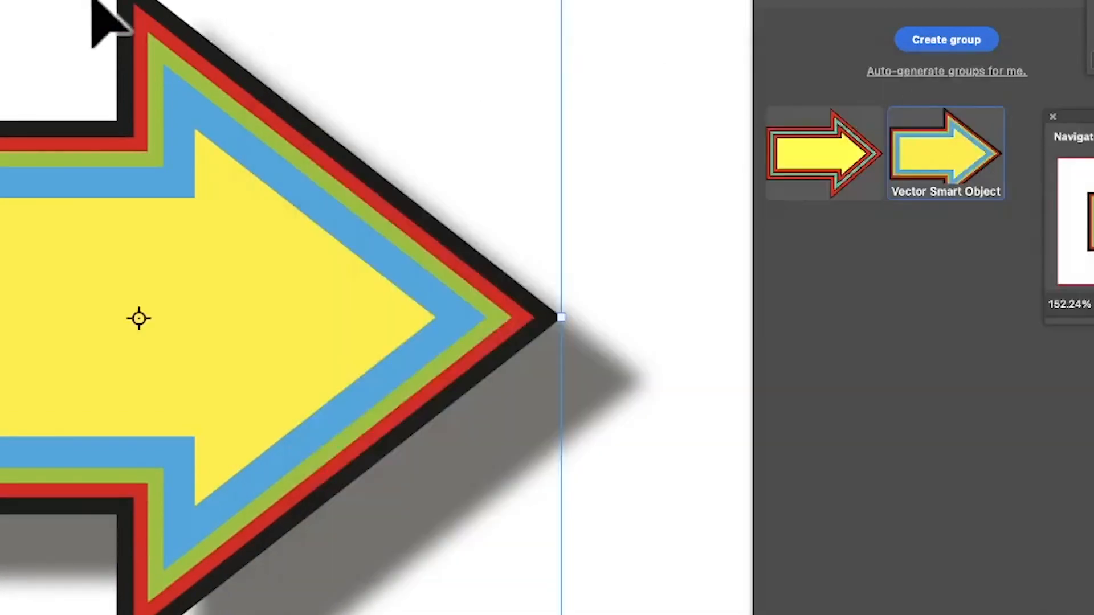